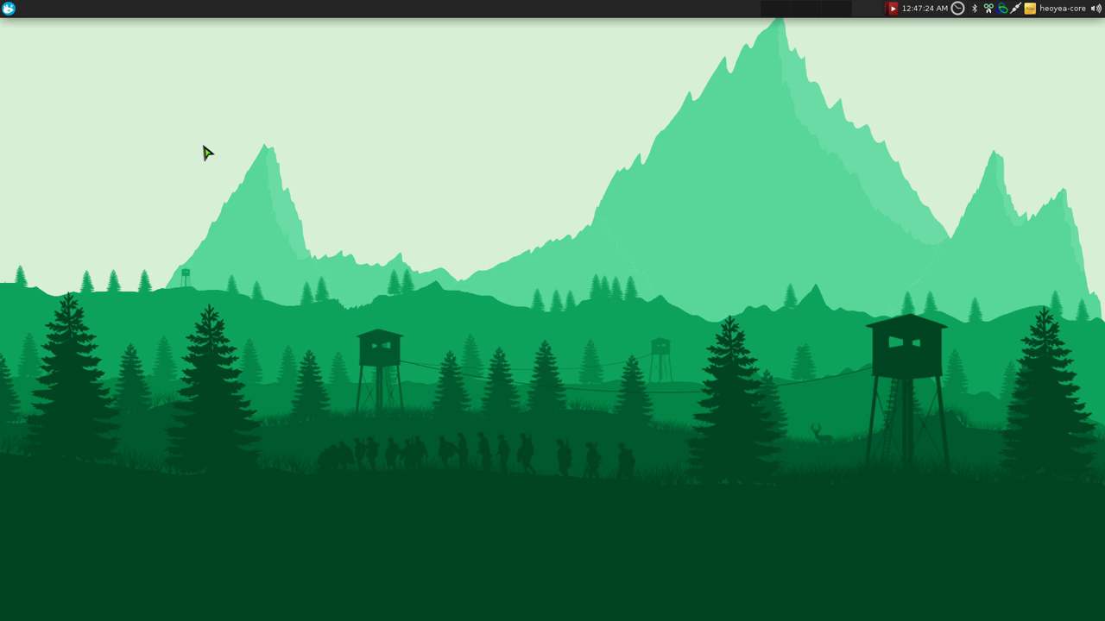
- Bring the tmux terminal session up over the Xfce desktop
key("super+1")
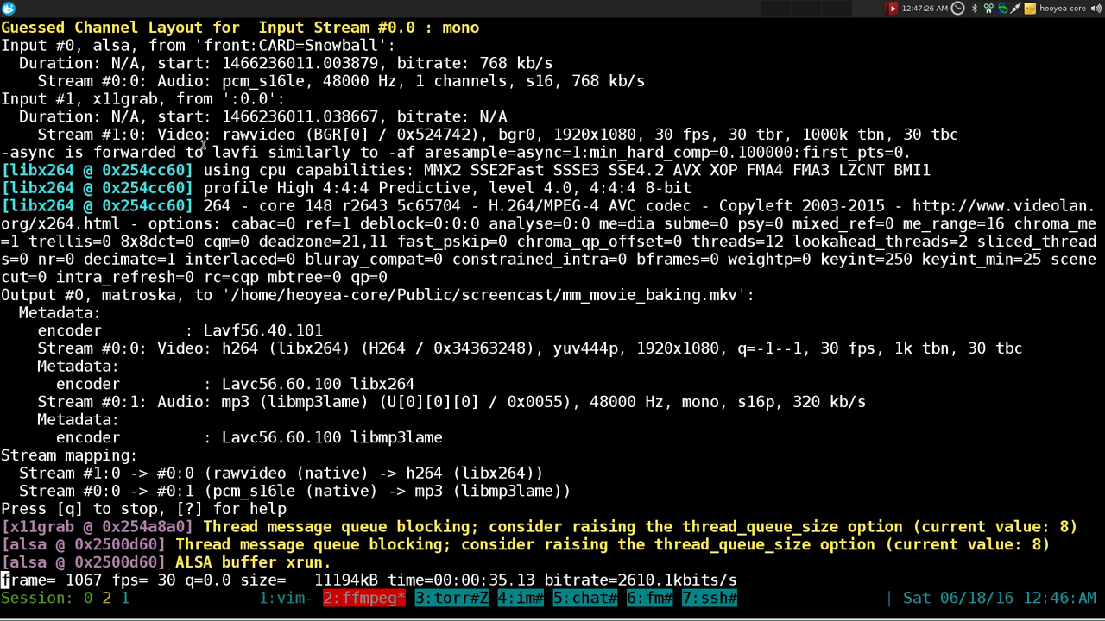
key("ctrl+b")
key("1")
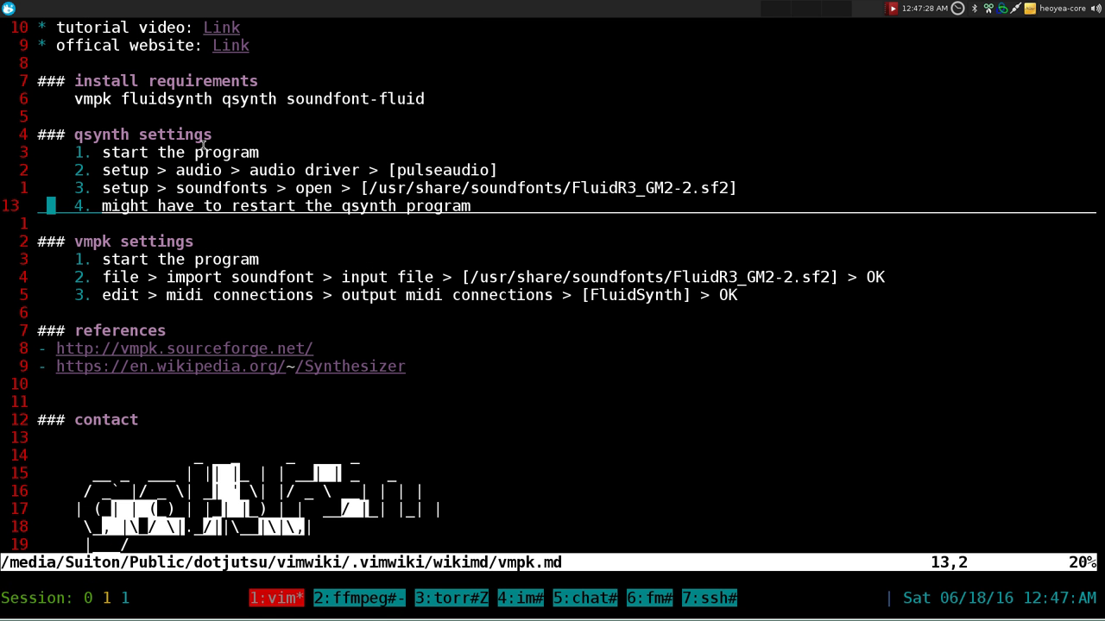
double_click(85, 98)
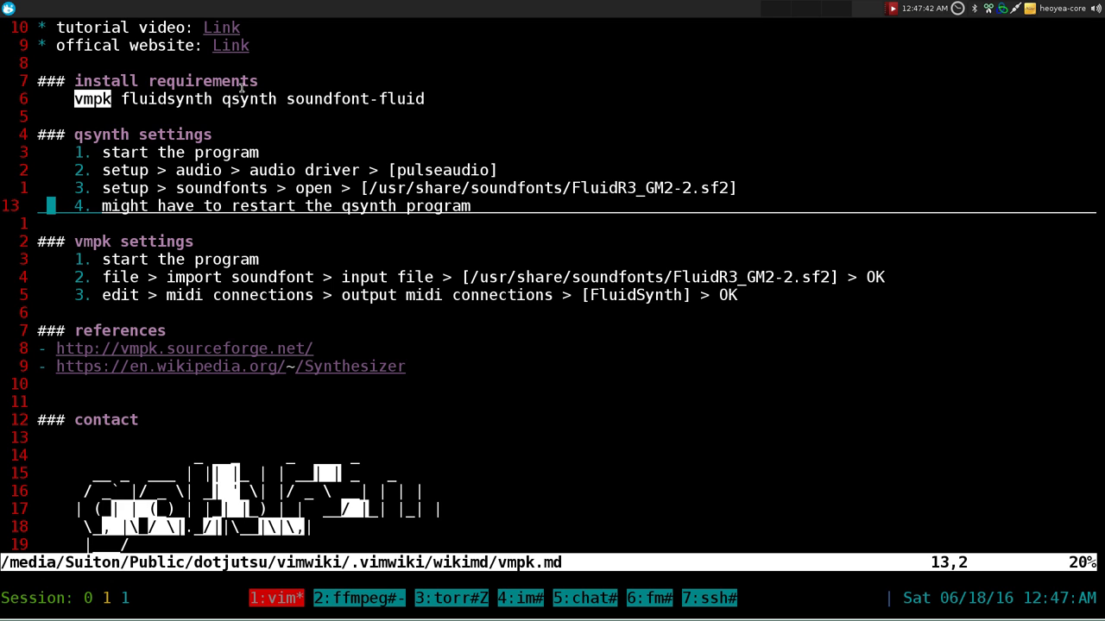
double_click(183, 98)
left_click(303, 61)
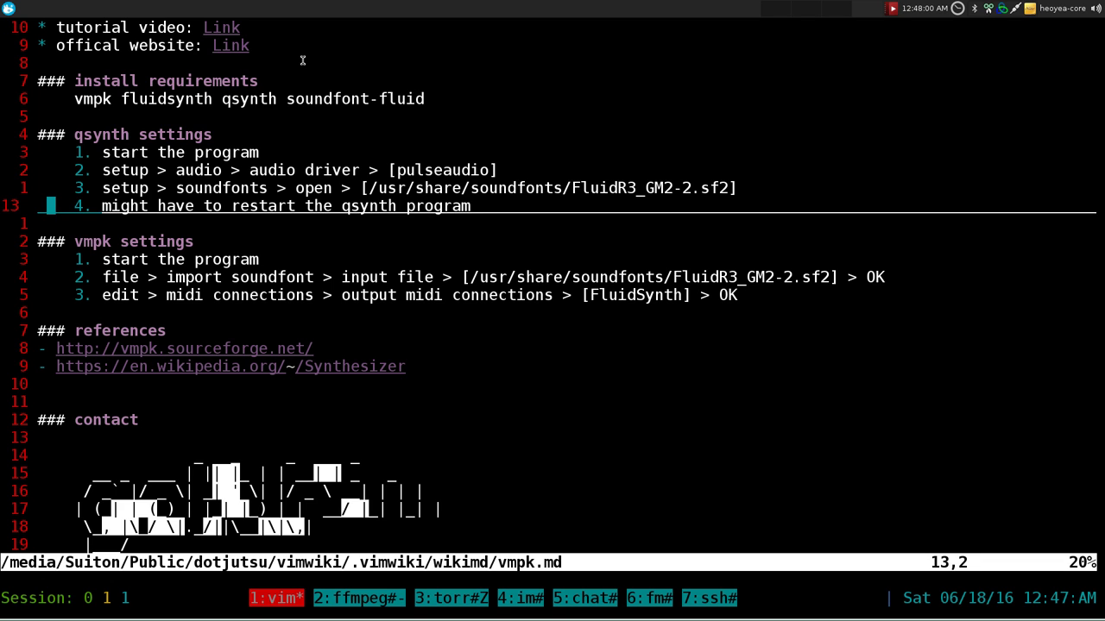
double_click(187, 98)
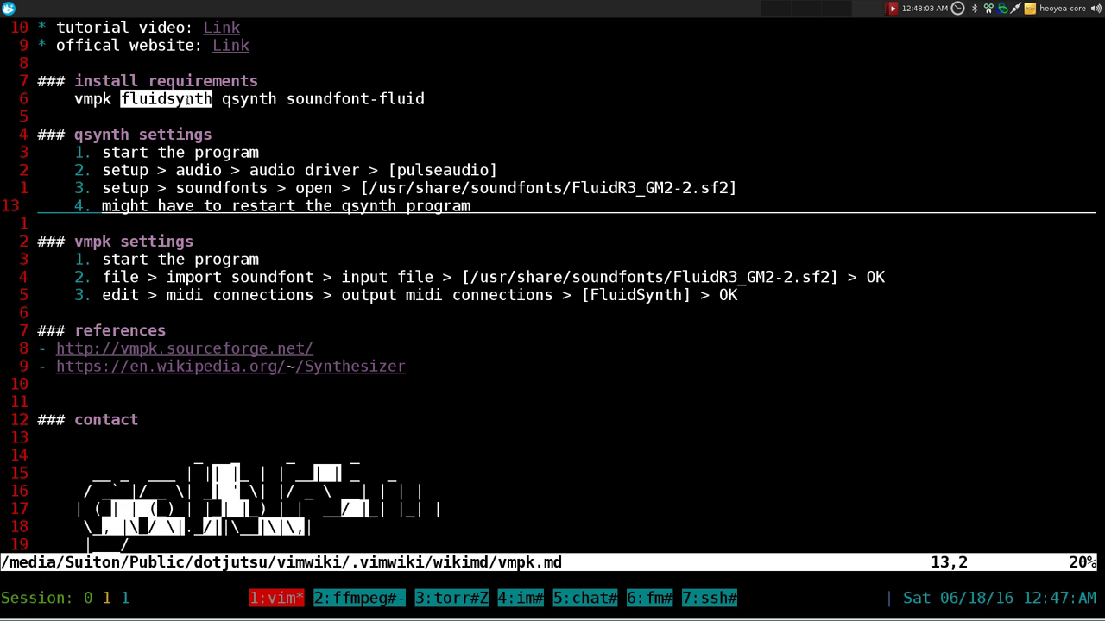
double_click(232, 98)
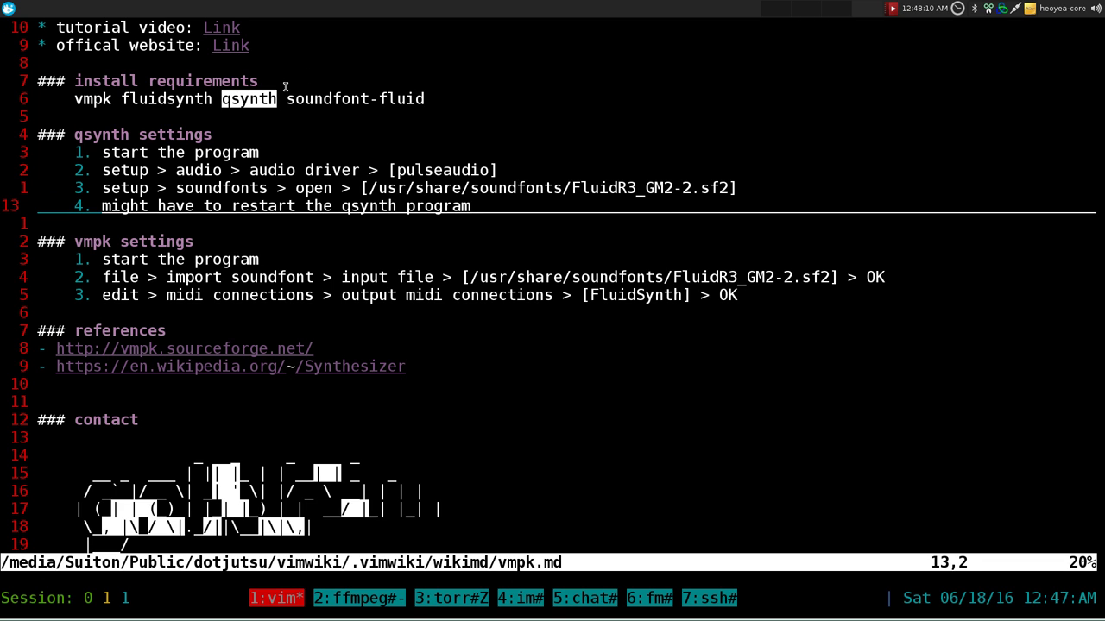
left_click(311, 67)
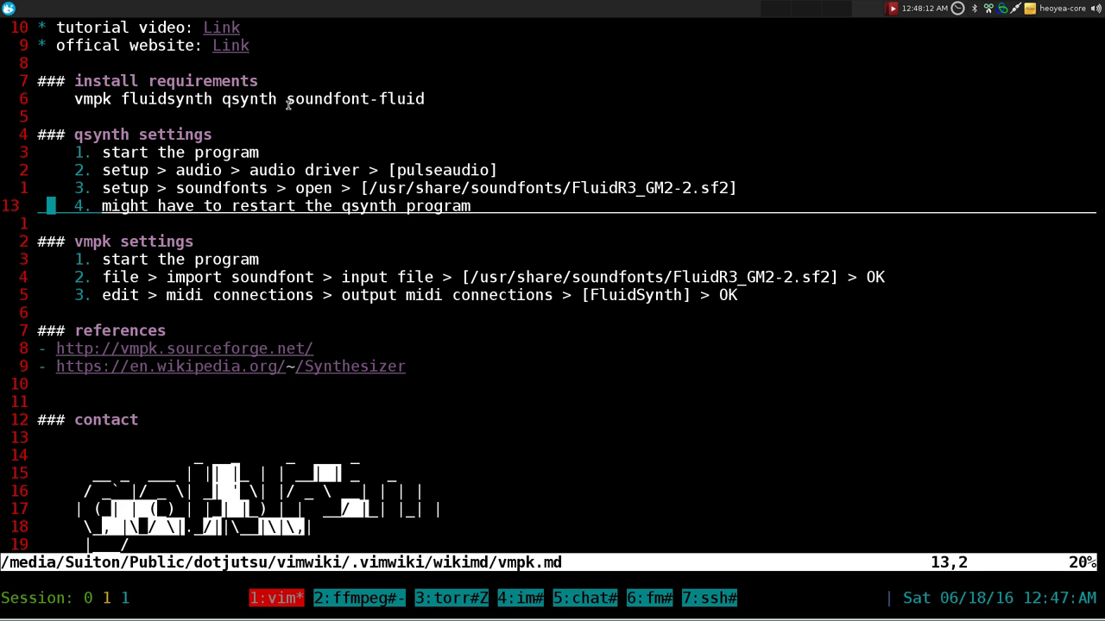
left_click_drag(286, 99, 424, 99)
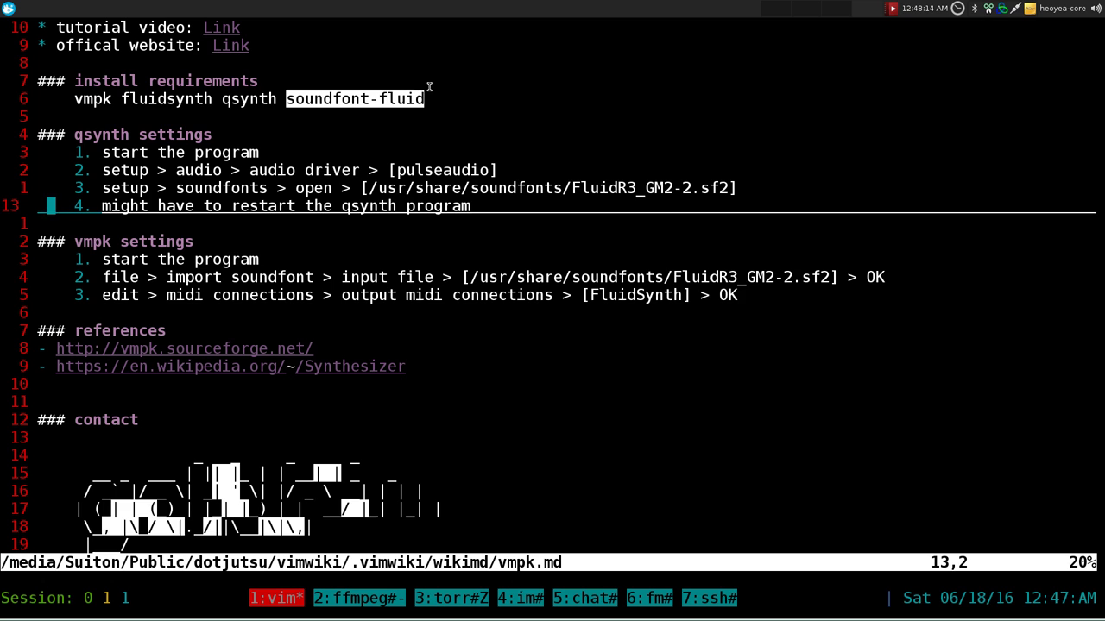
left_click(435, 77)
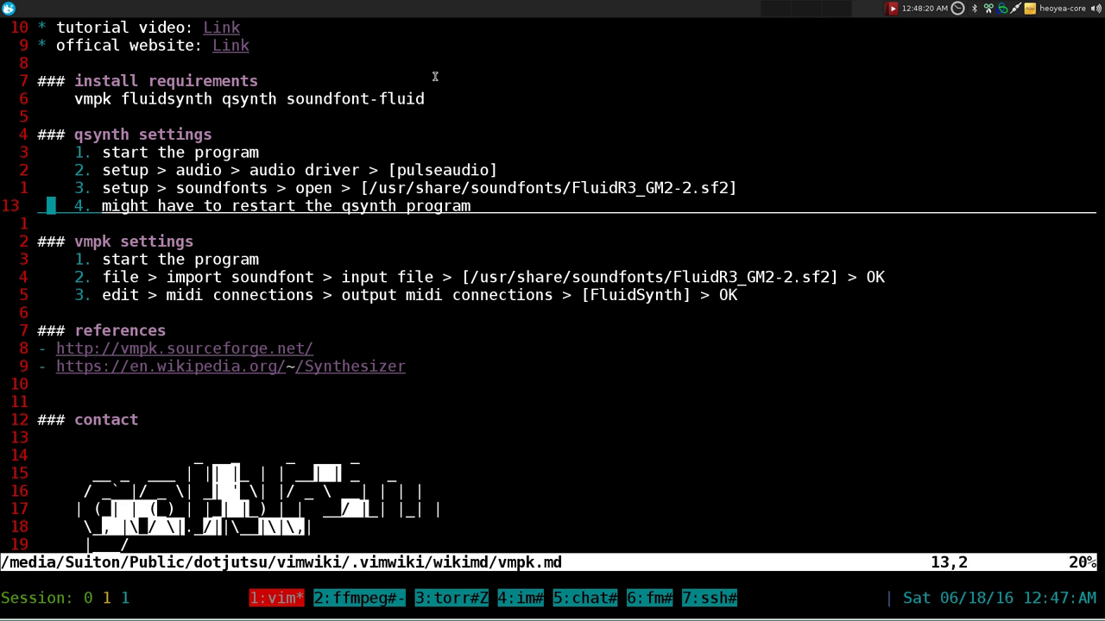
- Hide the terminal and launch Qsynth from the application launcher
key("super+d")
key("super")
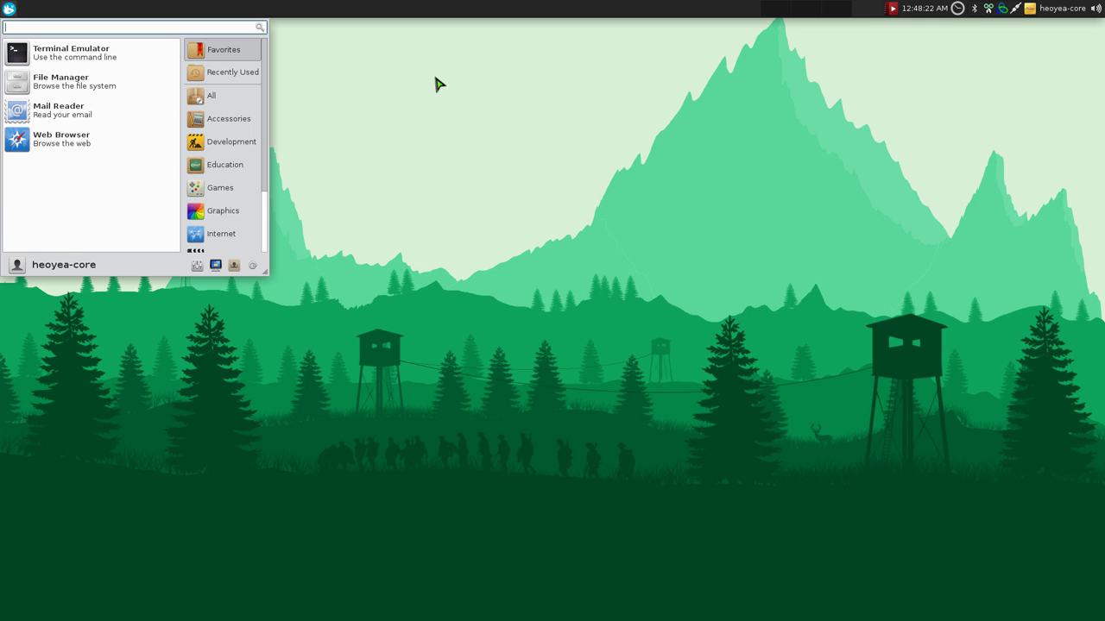
type("qs")
key("Escape")
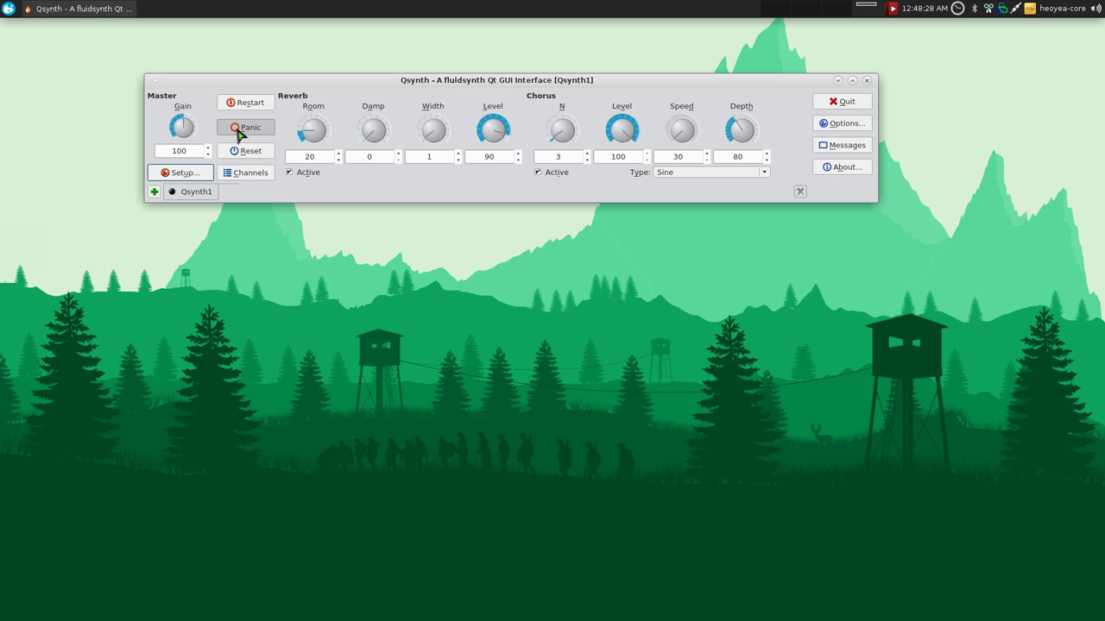
- Set Qsynth's audio driver to pulseaudio and check that FluidR3_GM2-2.sf2 is the loaded soundfont
left_click(181, 172)
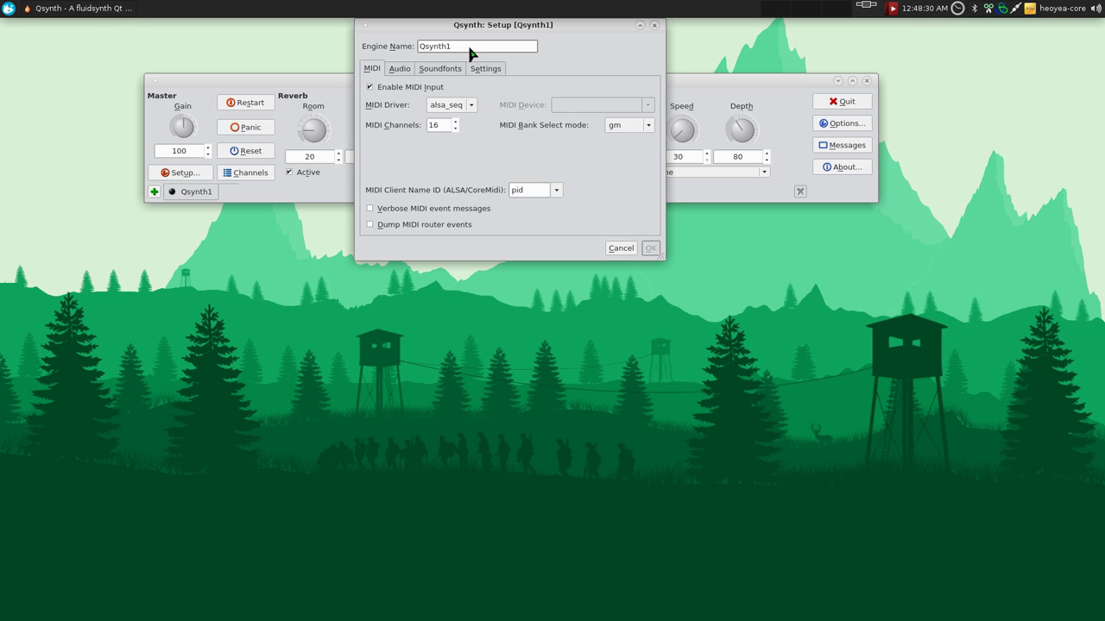
left_click_drag(489, 28, 536, 120)
left_click(446, 162)
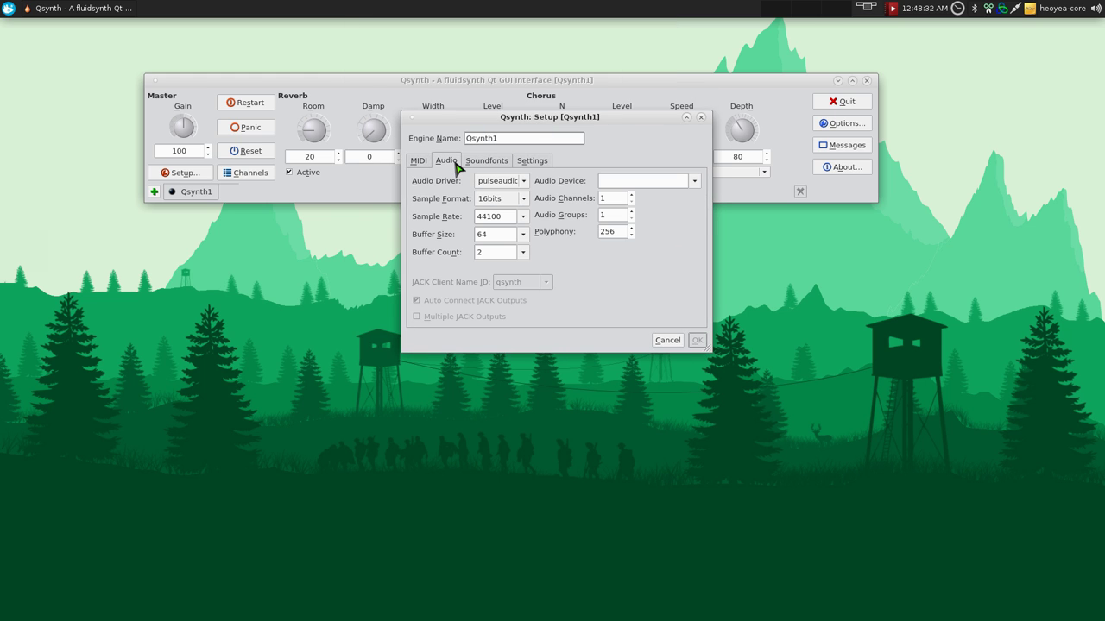
left_click_drag(508, 120, 499, 228)
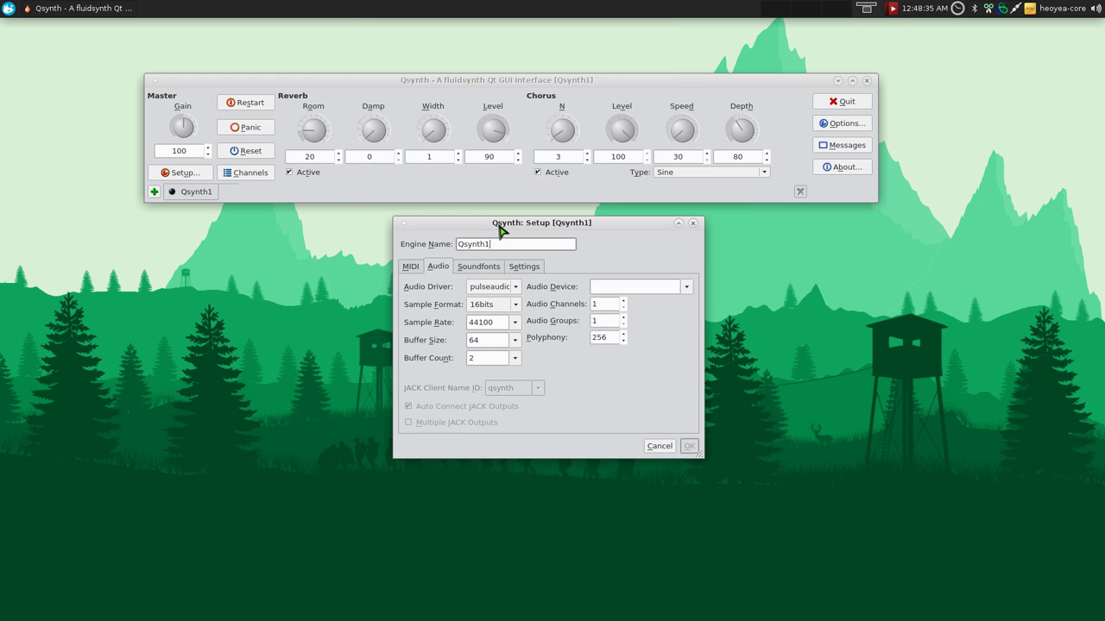
left_click(516, 290)
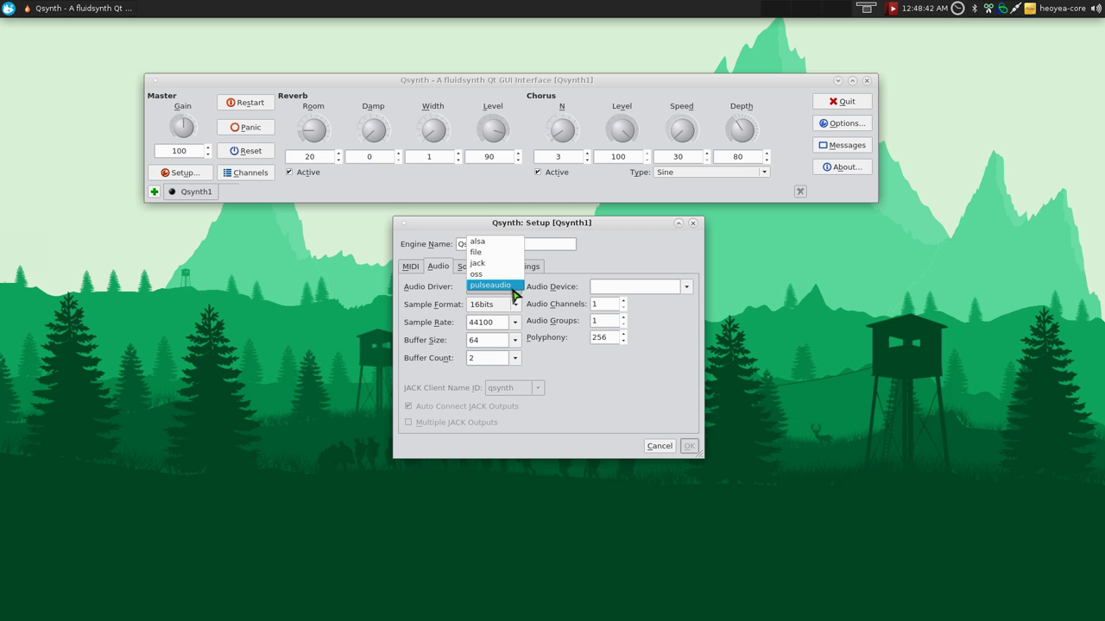
left_click(545, 295)
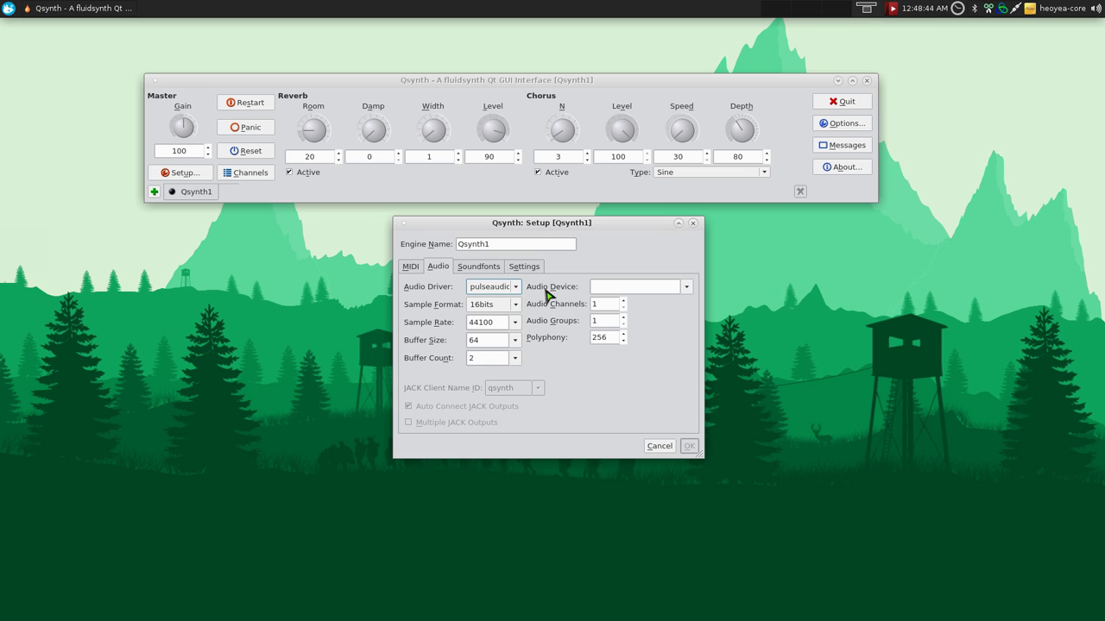
left_click(481, 269)
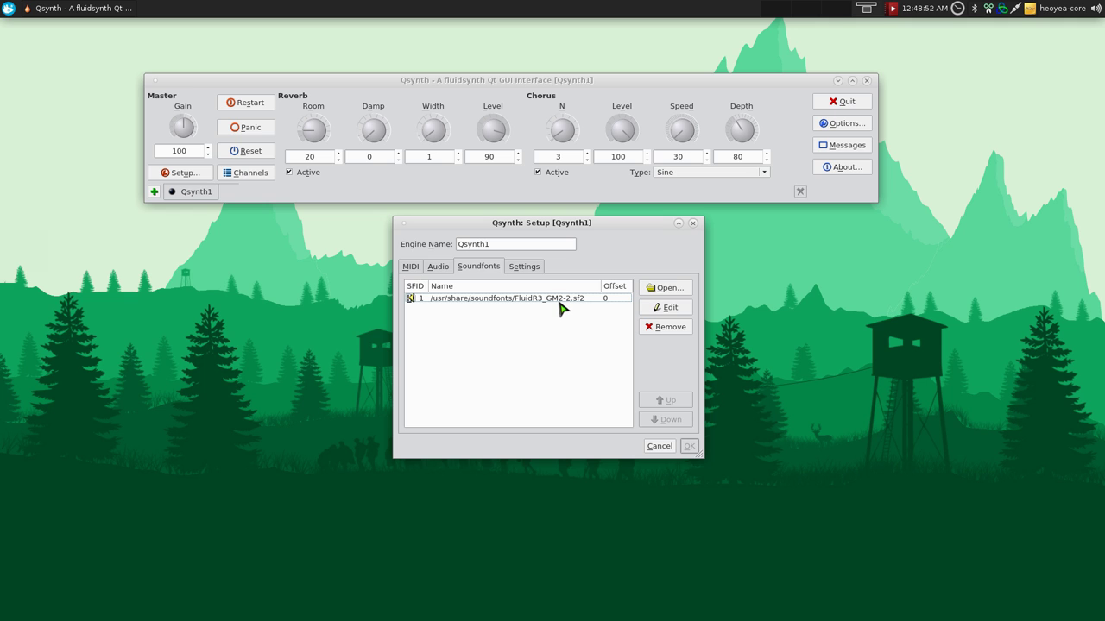
- Run `locate soundfont` in a new zsh shell window
key("F12")
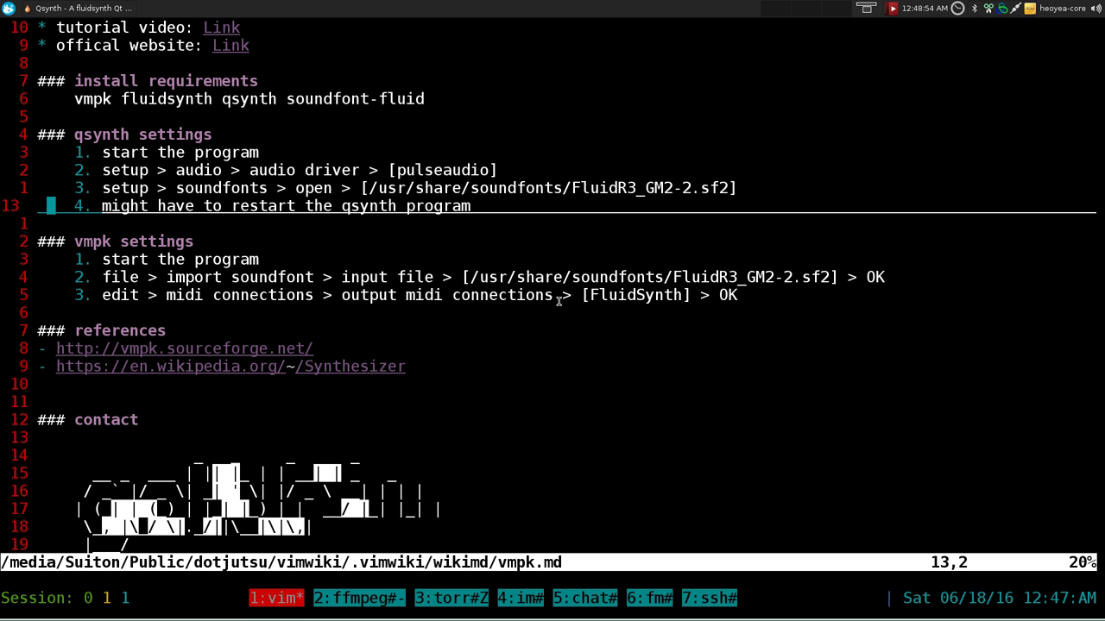
key("ctrl+b")
type("c")
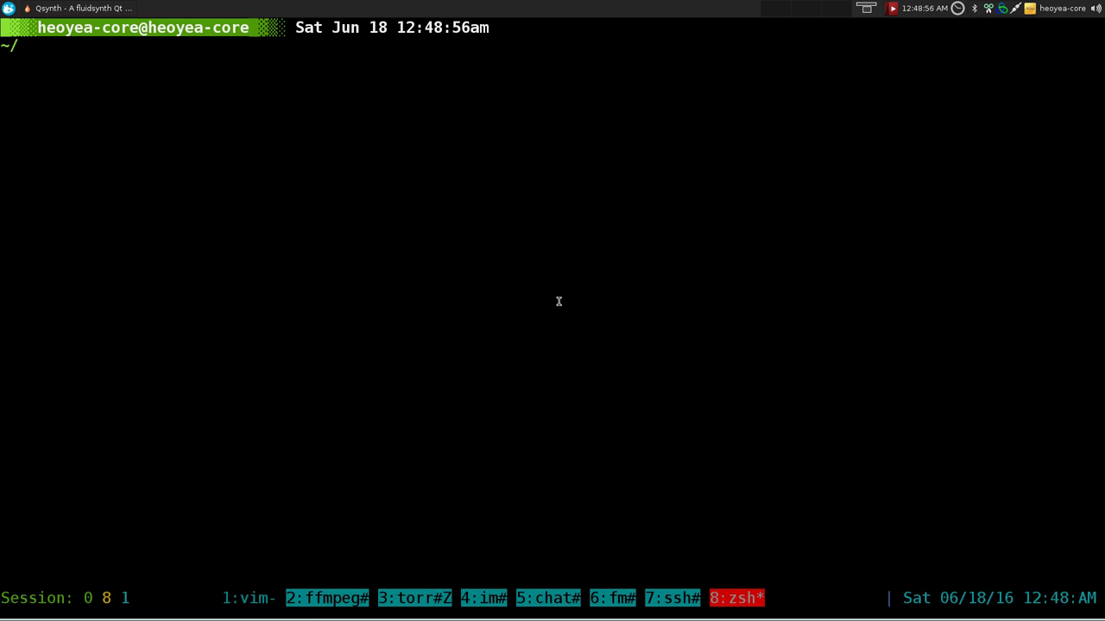
type("loca")
key("Tab")
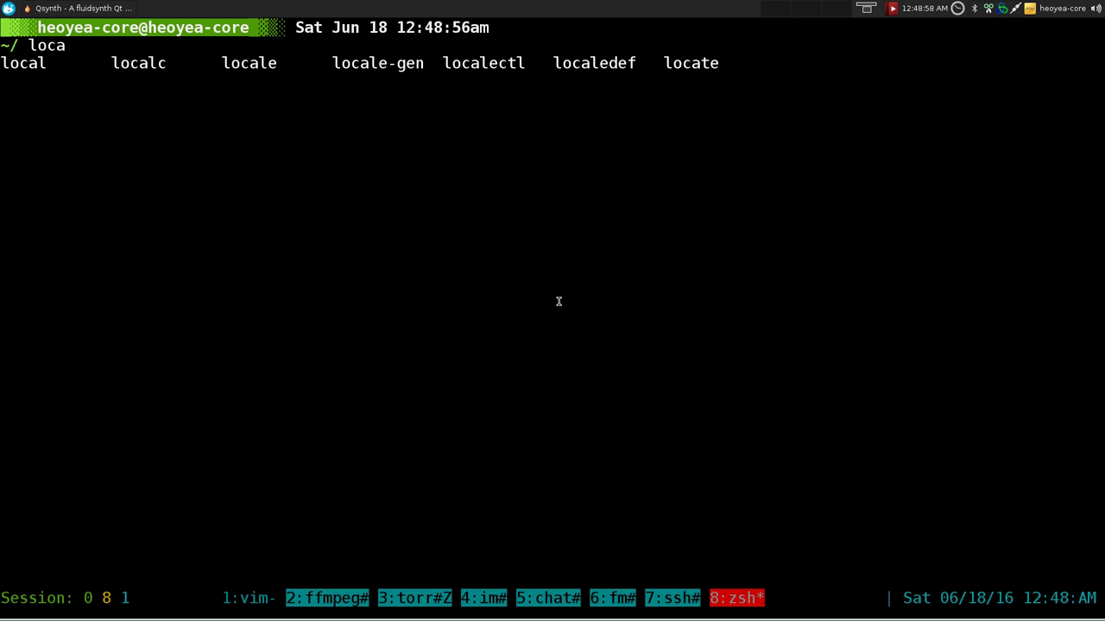
key("Tab")
key("Tab")
key("Tab")
key("Tab")
key("Tab")
key("Tab")
key("Tab")
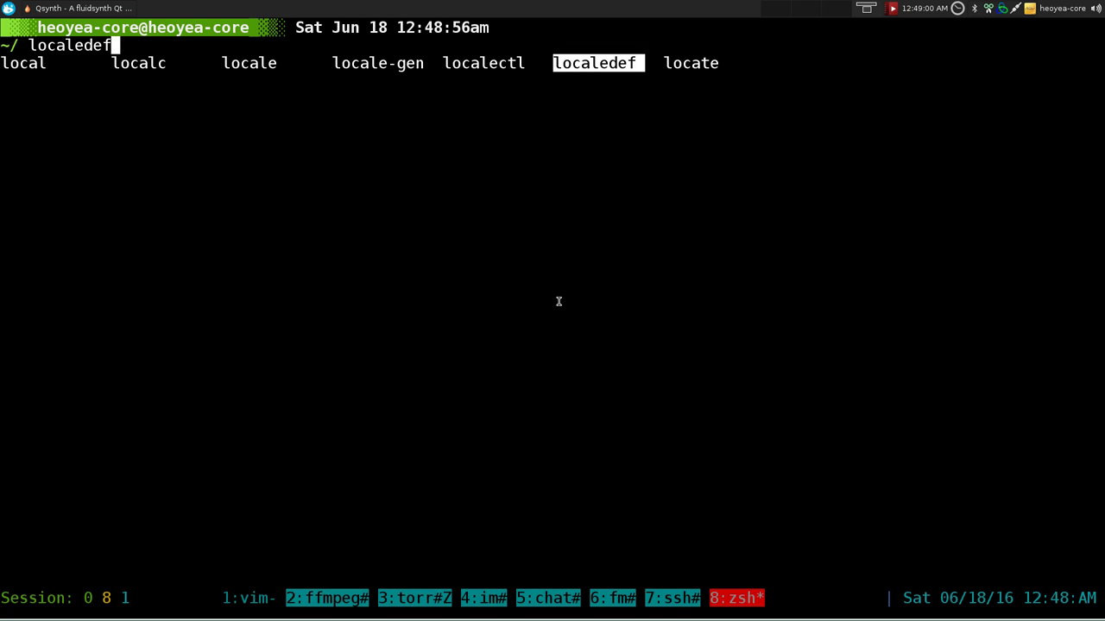
key("Return")
type("soundfont")
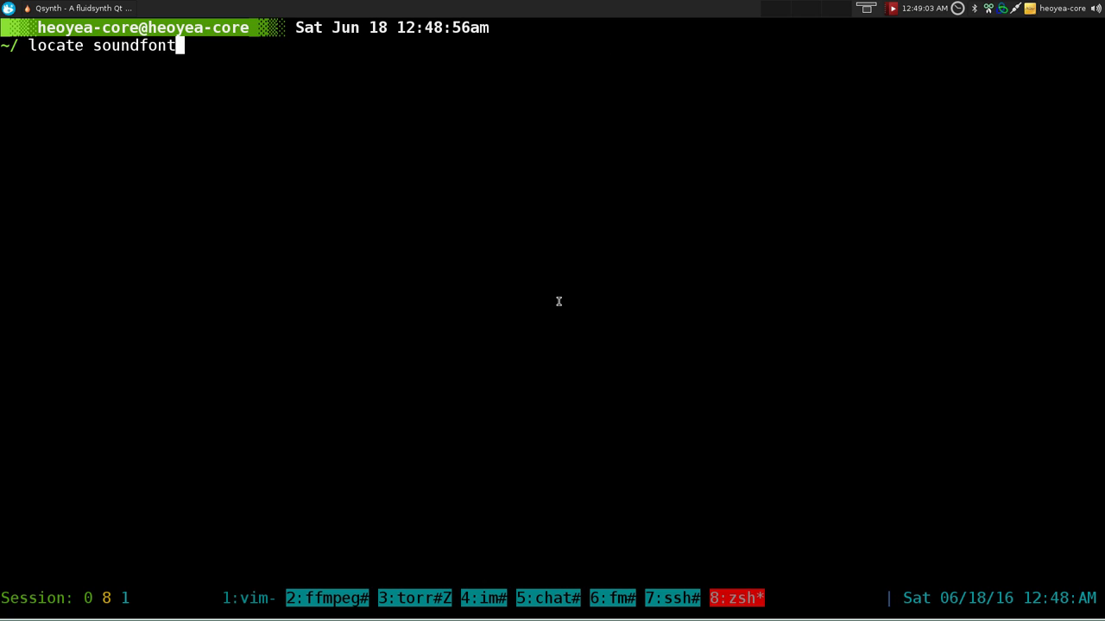
key("Return")
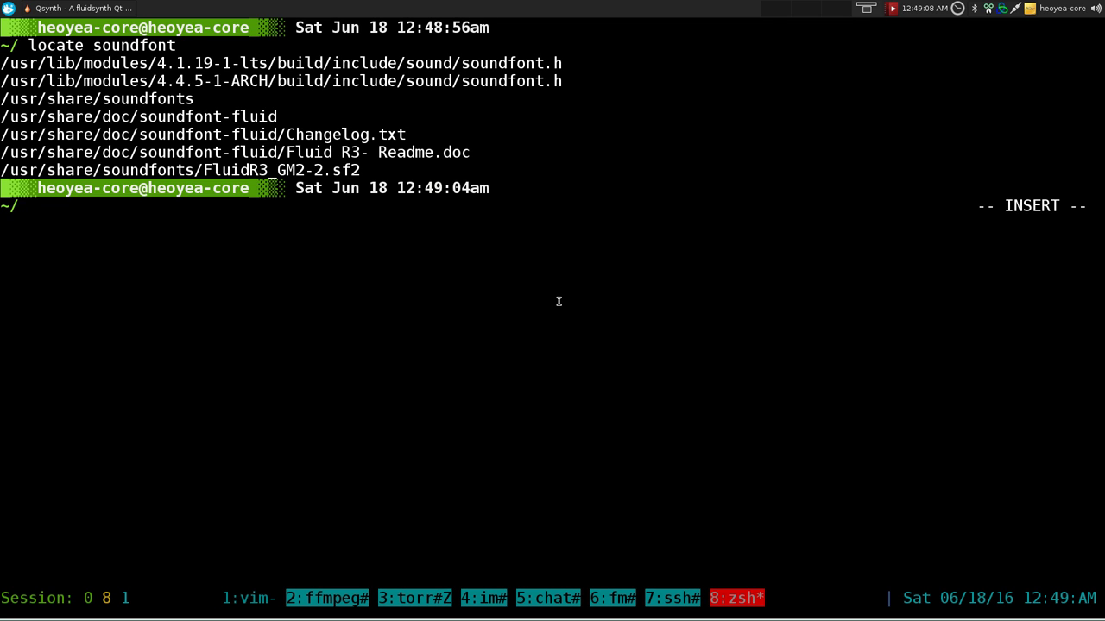
- Highlight the /usr/share/soundfonts/FluidR3_GM2-2.sf2 path and its sf2 extension in the output
left_click_drag(1, 170, 264, 169)
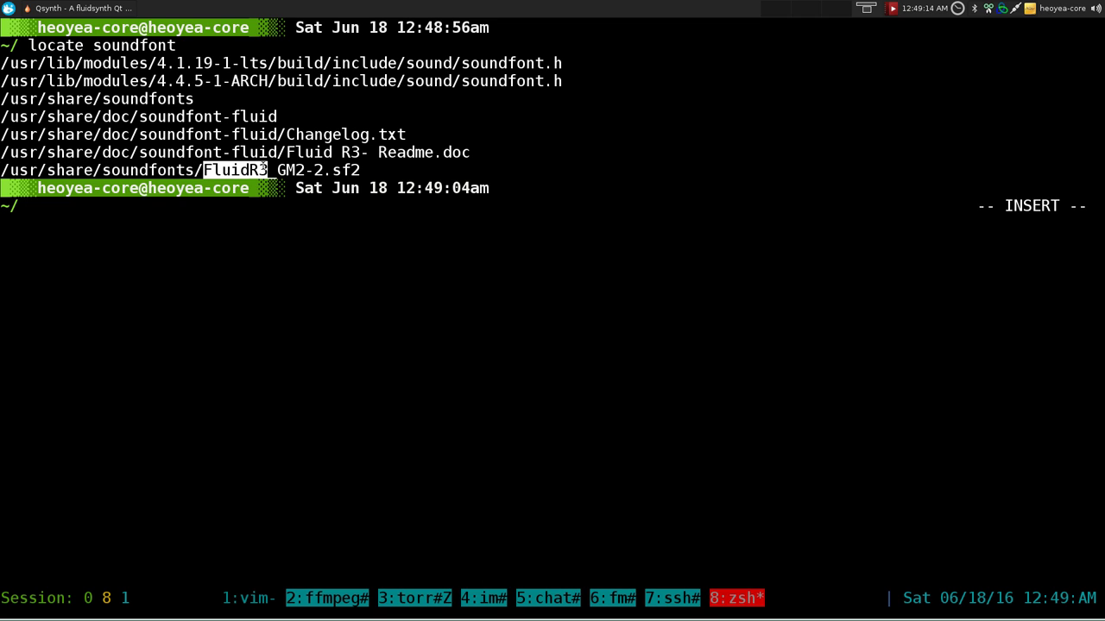
left_click(332, 171)
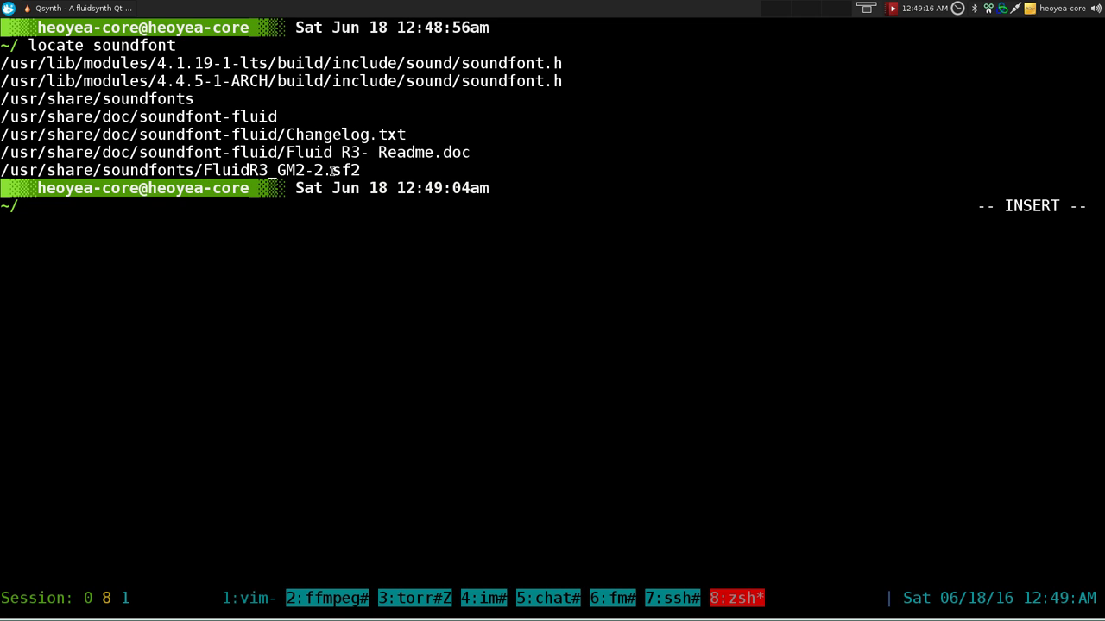
left_click_drag(331, 171, 361, 171)
left_click(427, 167)
- Back in Qsynth Setup, browse for a soundfont file and cancel without choosing one
key("F12")
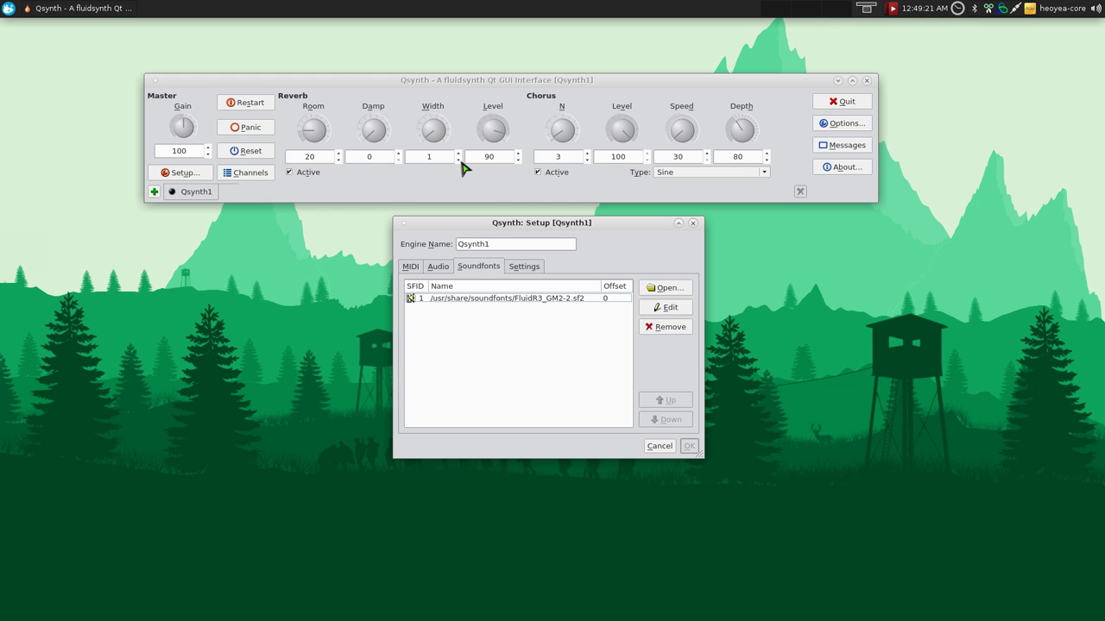
left_click(670, 290)
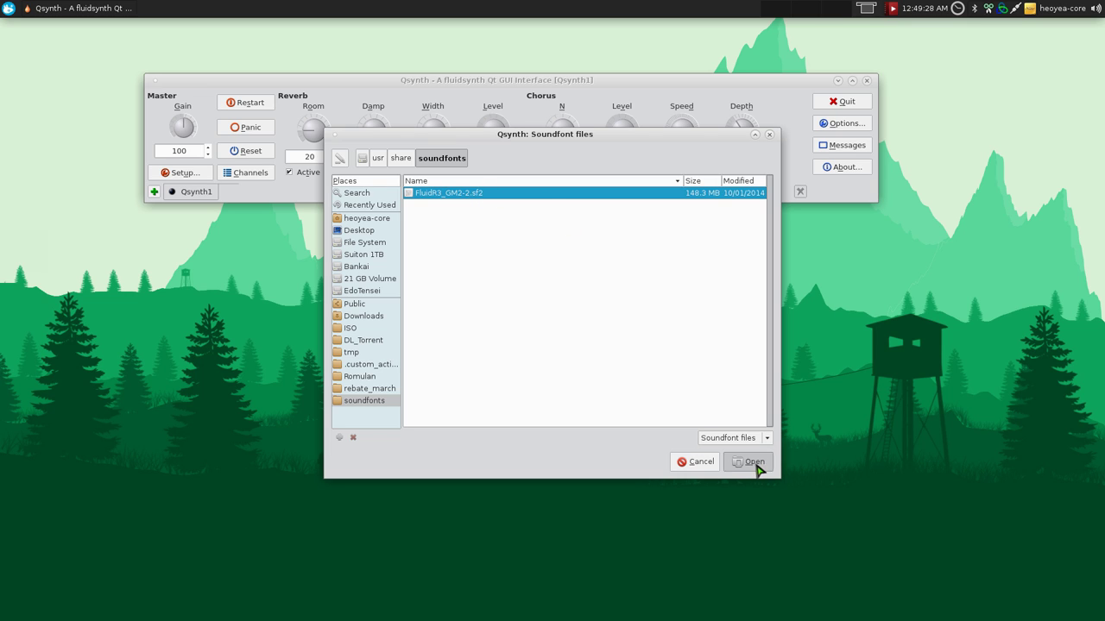
left_click(698, 466)
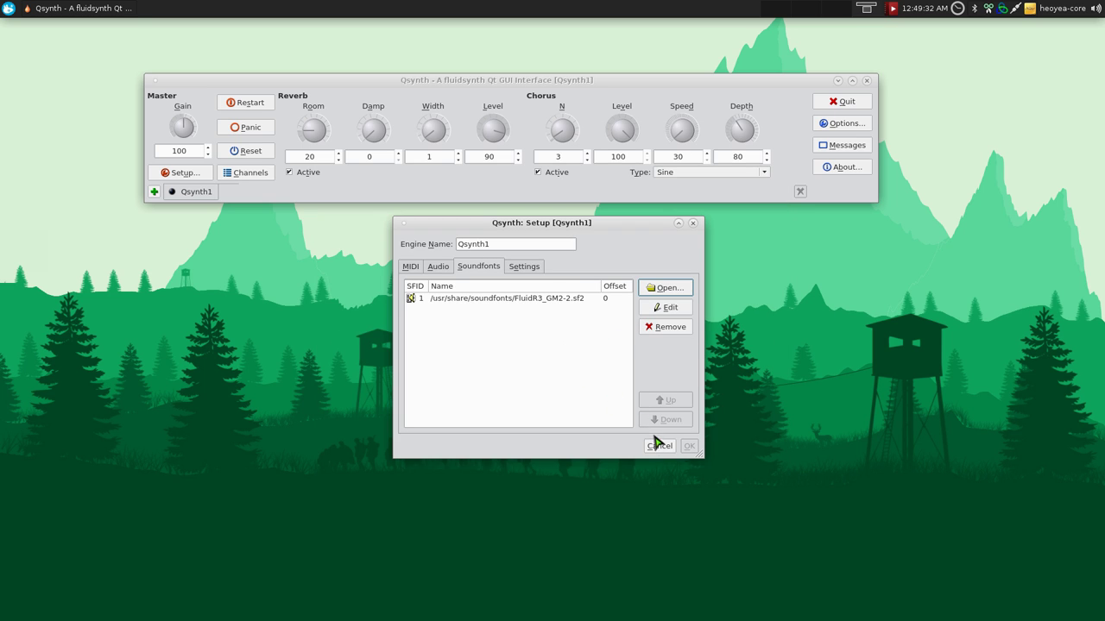
- Review the Settings and MIDI tabs, cancel Setup, and nudge the Qsynth window higher
left_click(535, 270)
left_click(414, 271)
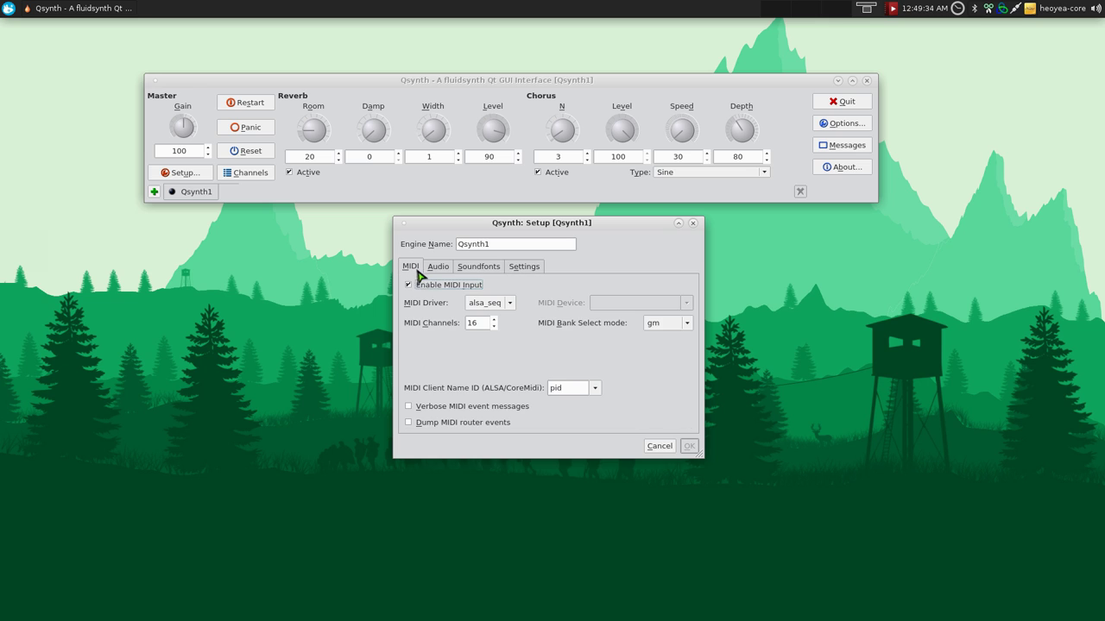
left_click(660, 445)
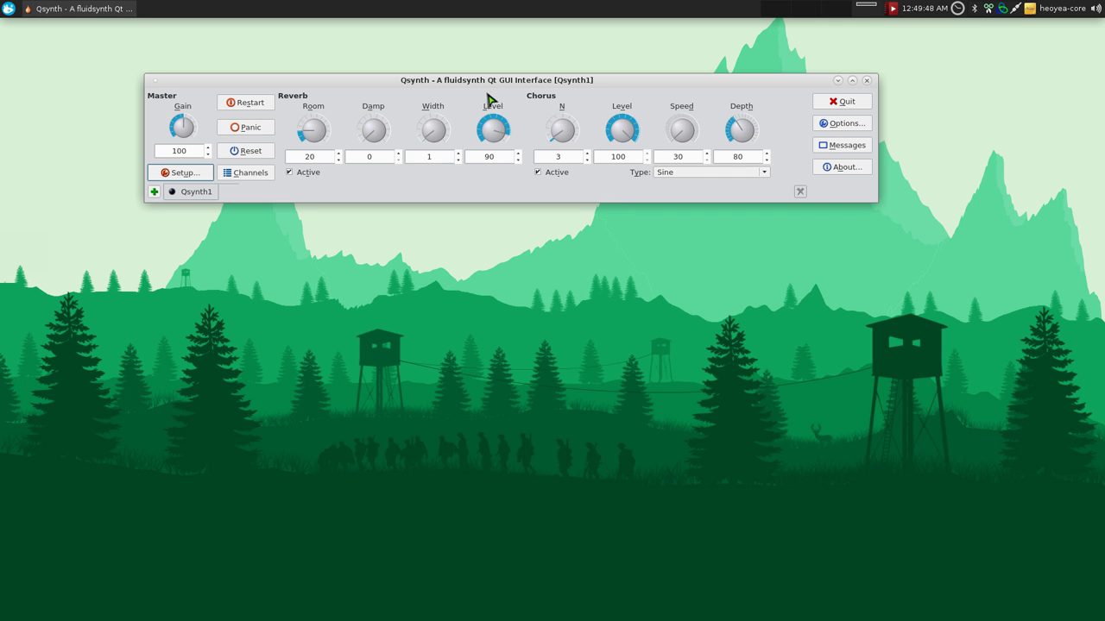
left_click_drag(496, 80, 501, 63)
- Launch VMPK by searching 'vm' in the application launcher
left_click(475, 276)
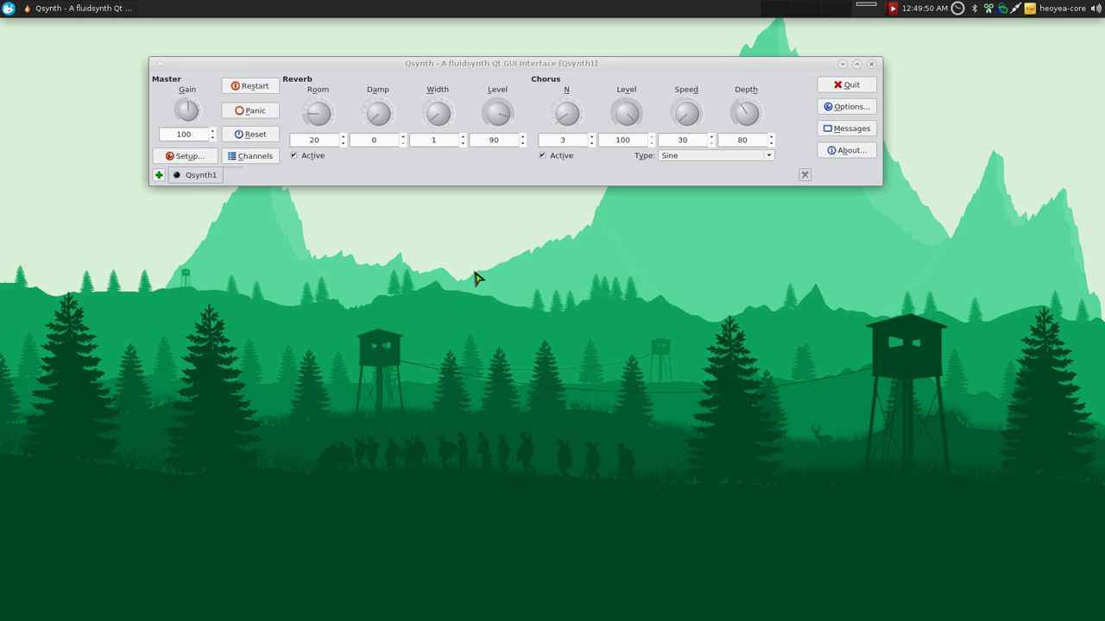
key("super")
type("vm")
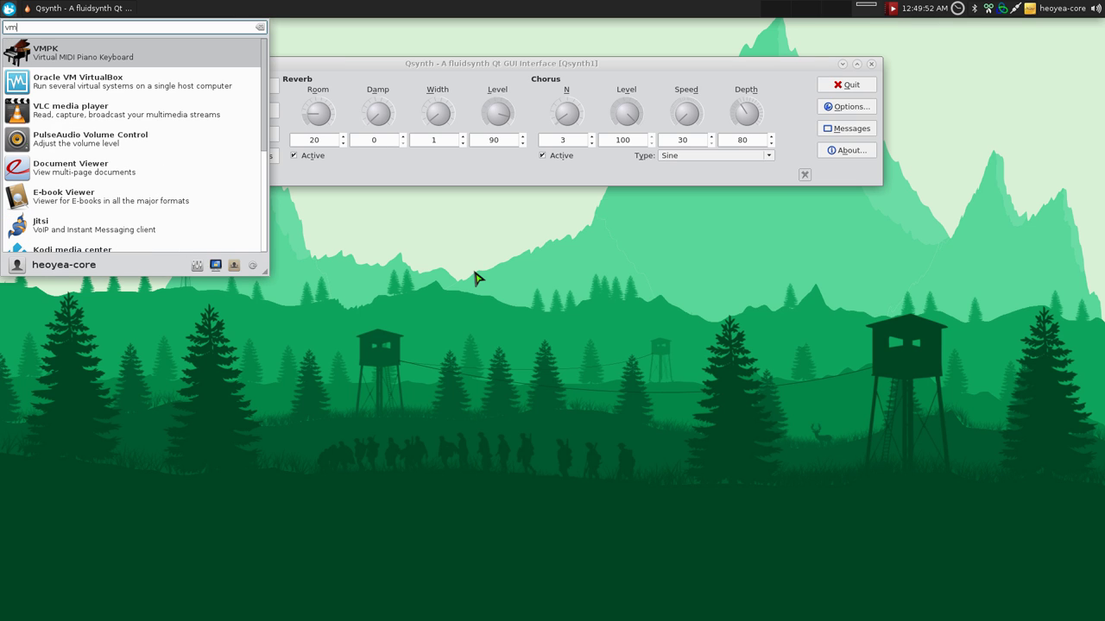
key("Return")
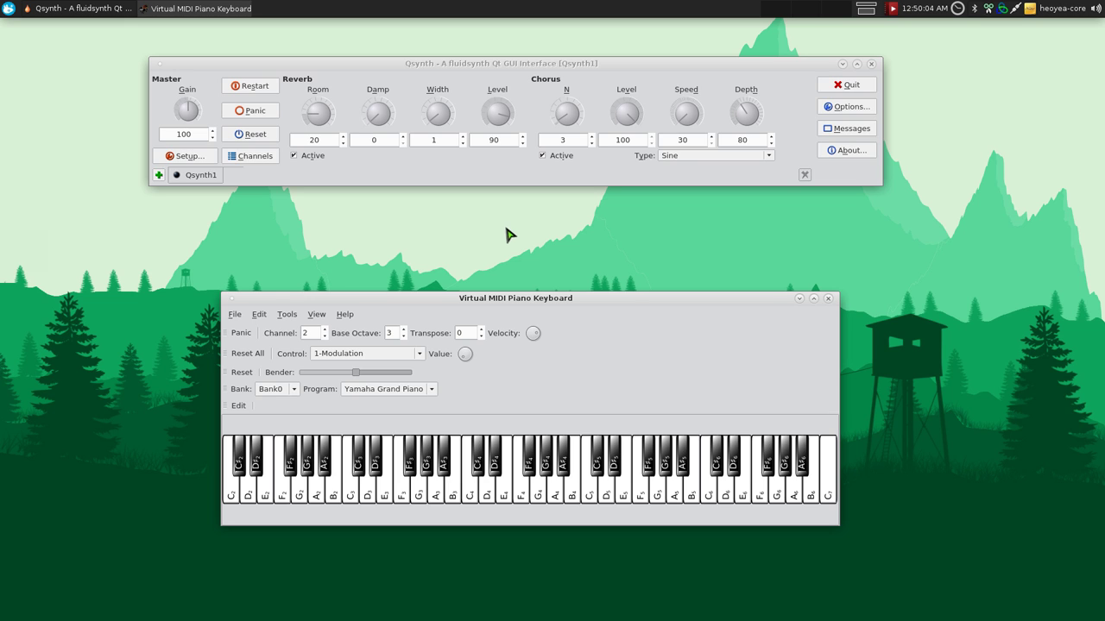
left_click(235, 315)
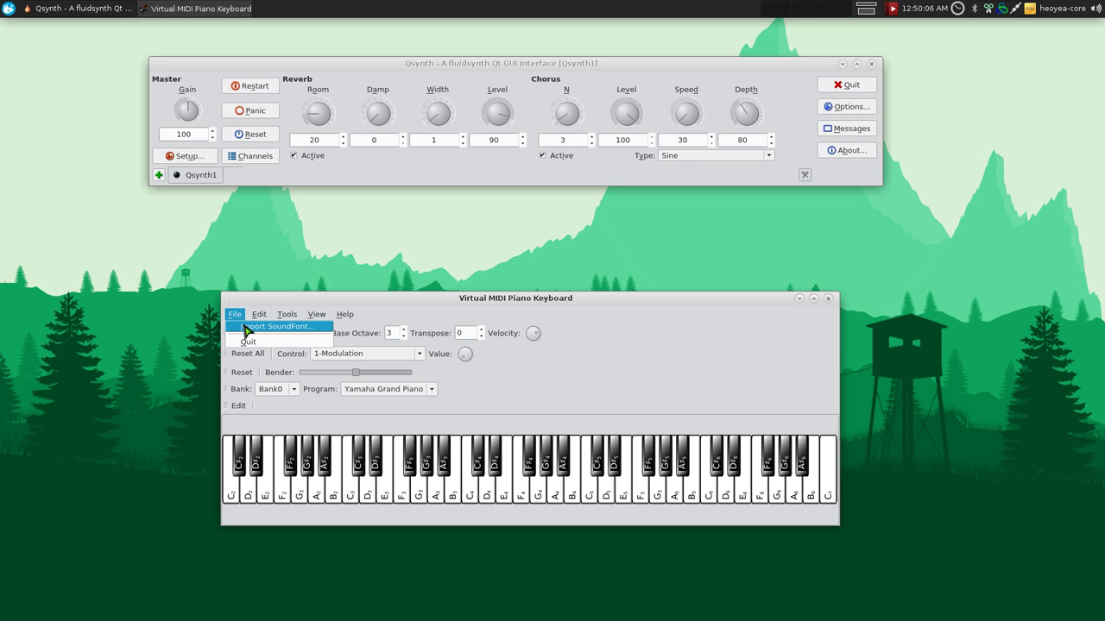
left_click(248, 327)
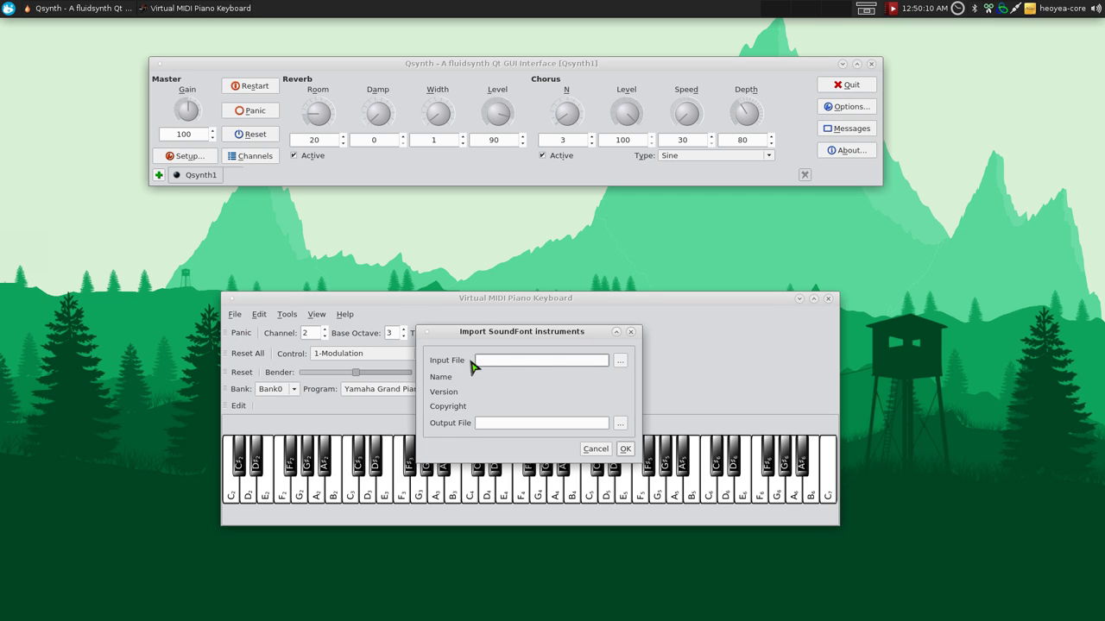
left_click(620, 361)
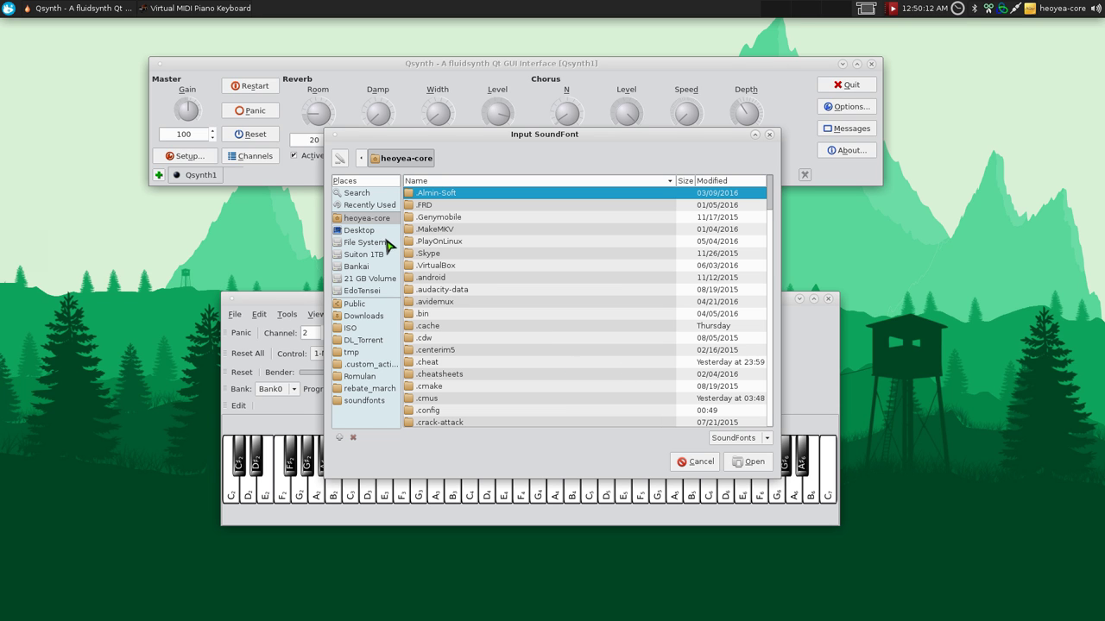
left_click(369, 390)
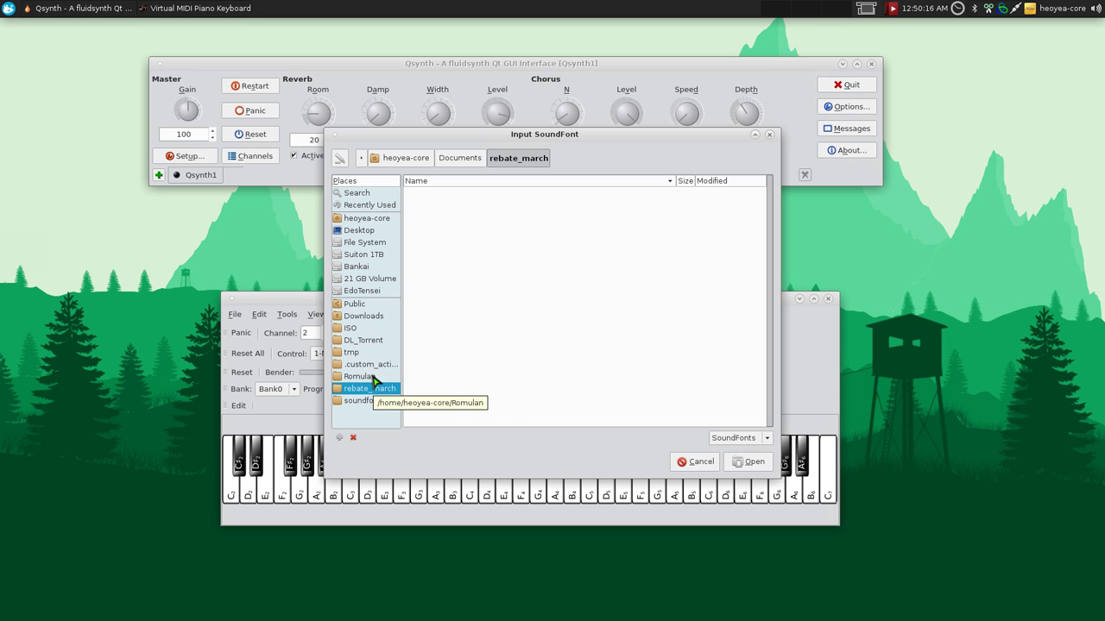
left_click(364, 400)
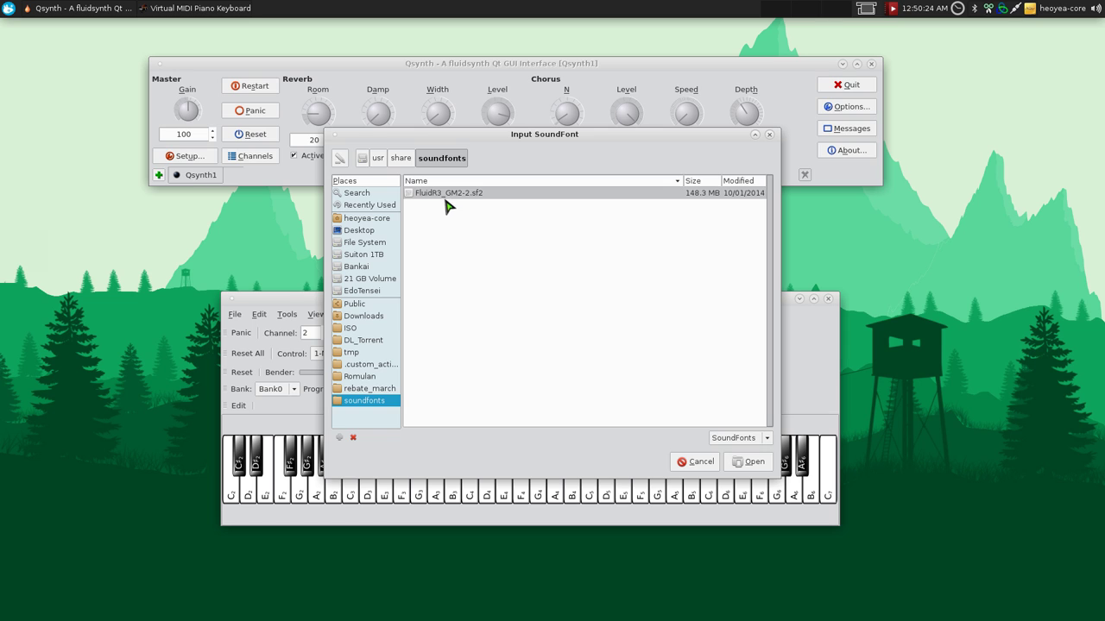
left_click(699, 463)
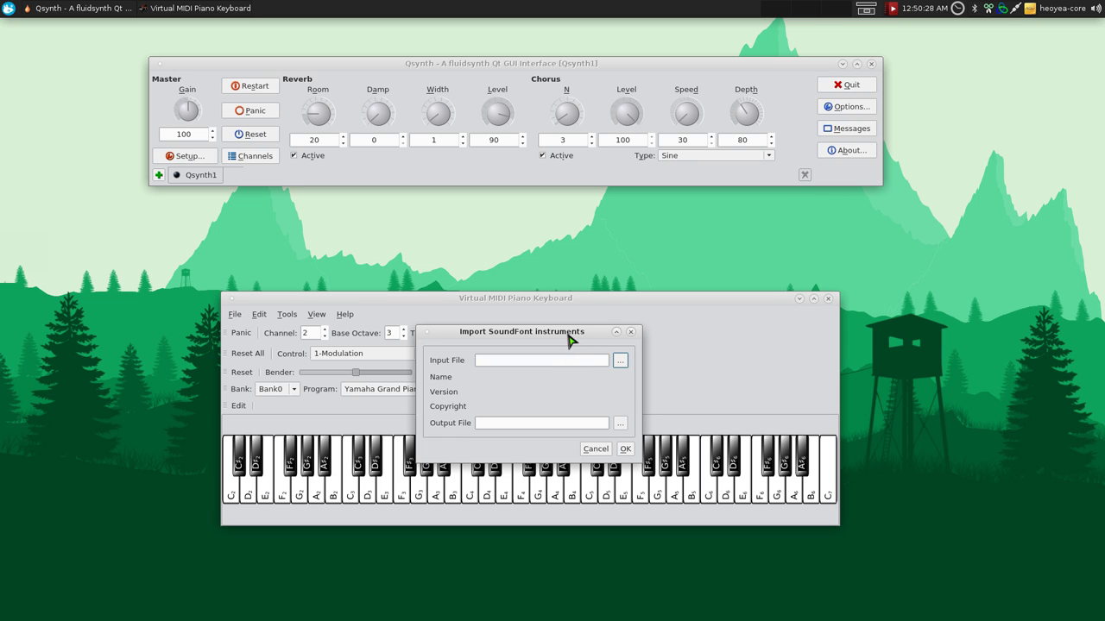
left_click(595, 449)
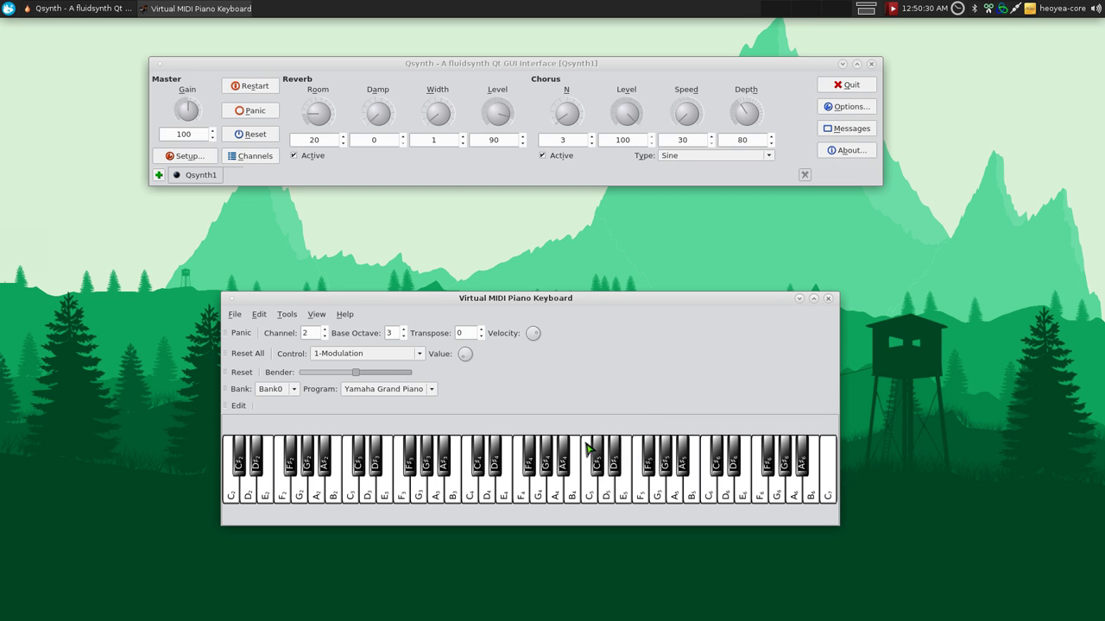
- Keep FluidSynth as VMPK's MIDI OUT driver and output connection, then cancel MIDI Setup
left_click(259, 315)
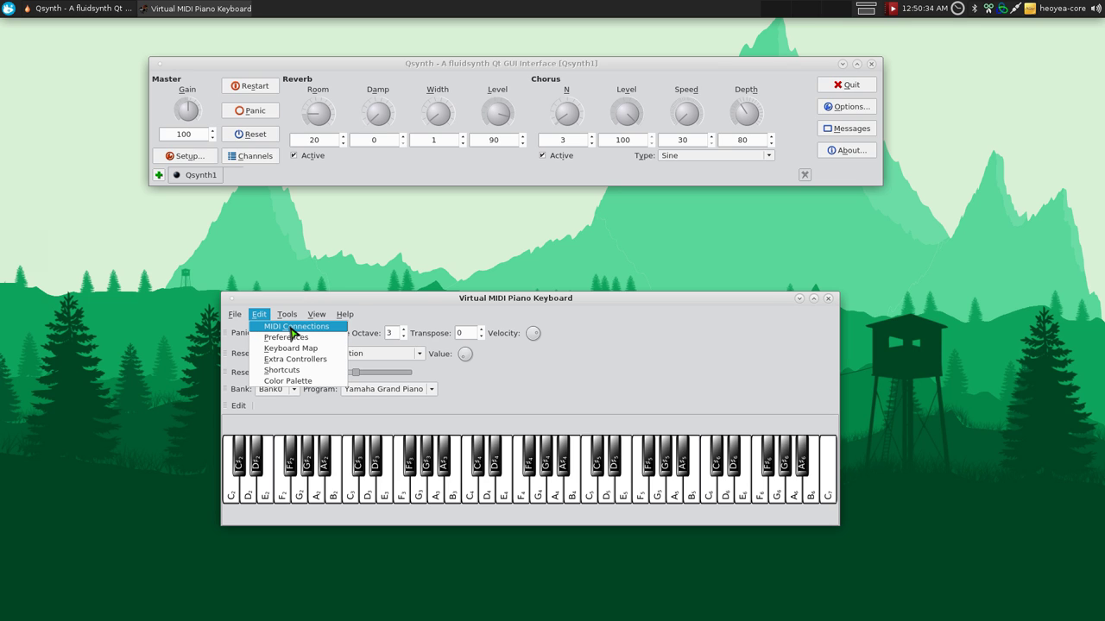
left_click(292, 329)
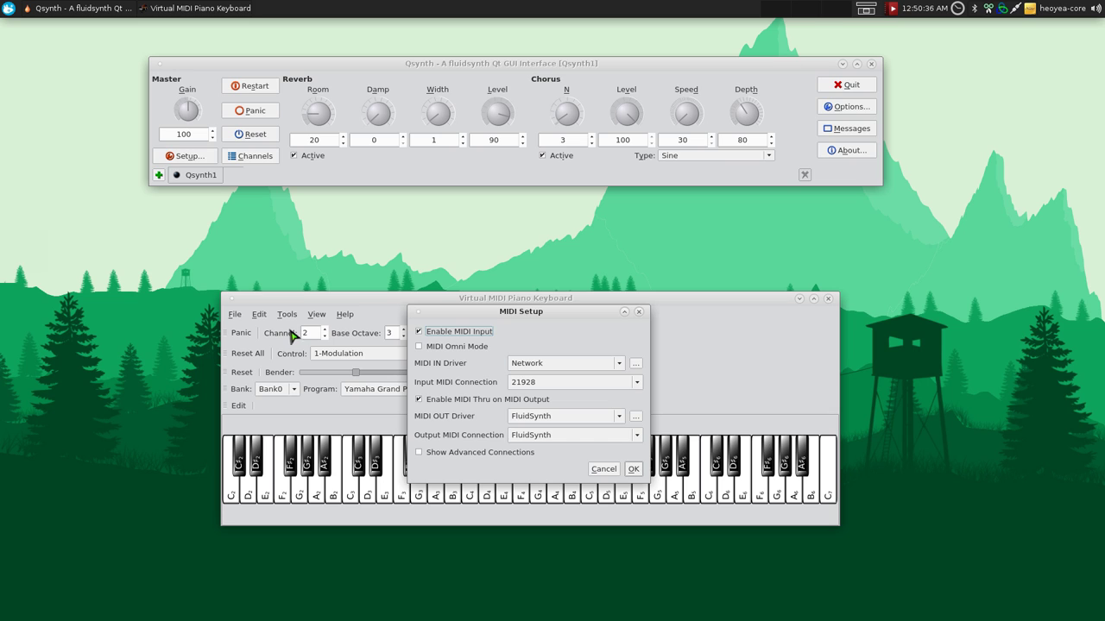
left_click(535, 438)
left_click(550, 435)
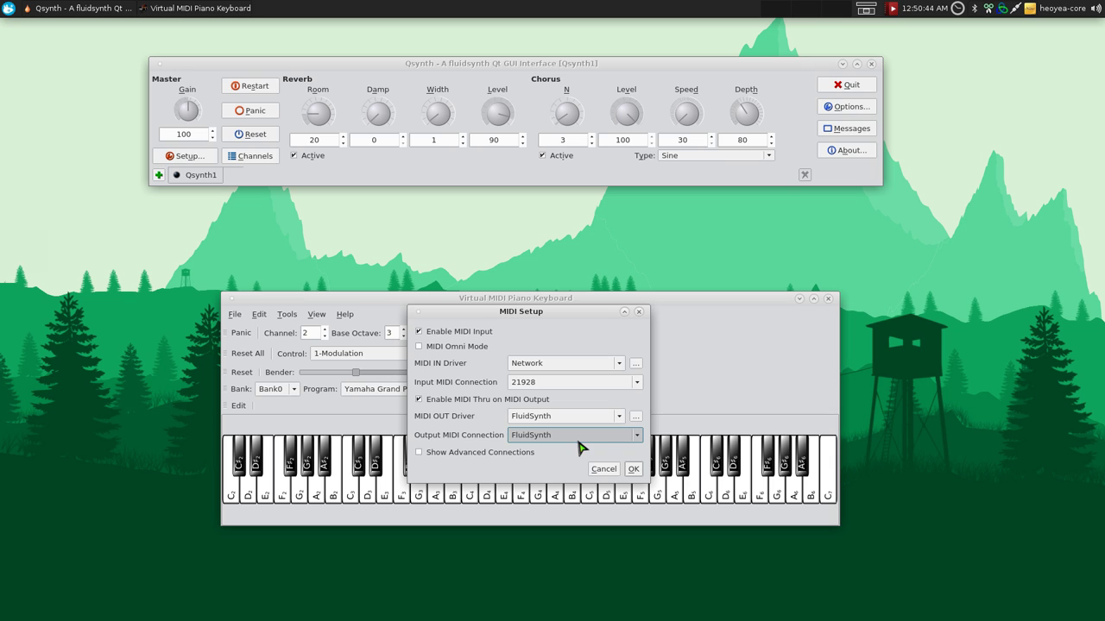
left_click(557, 442)
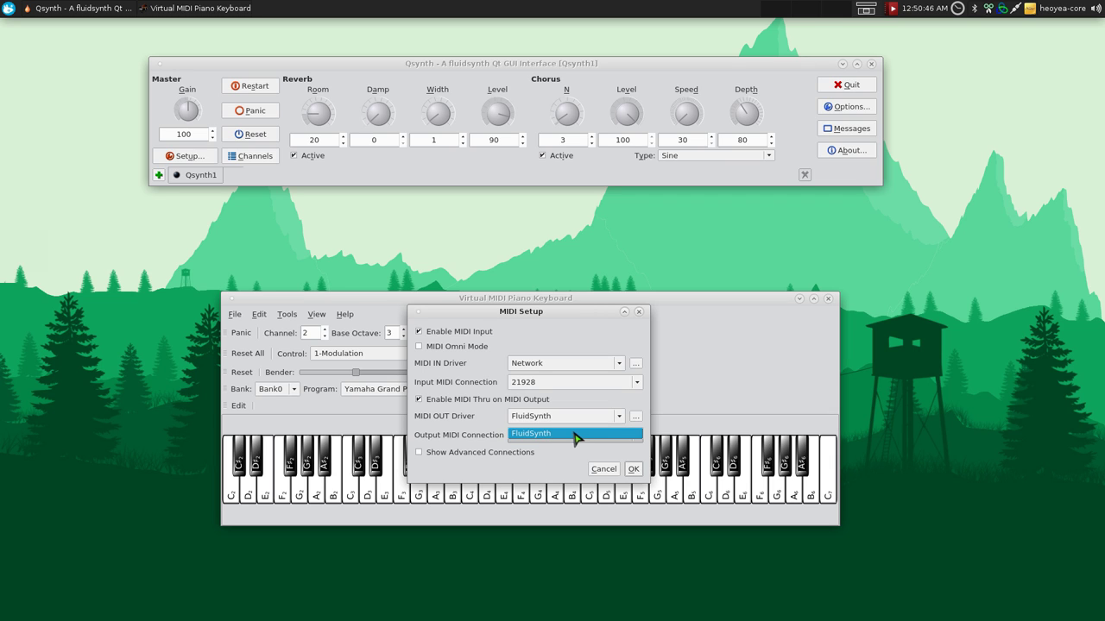
left_click(577, 435)
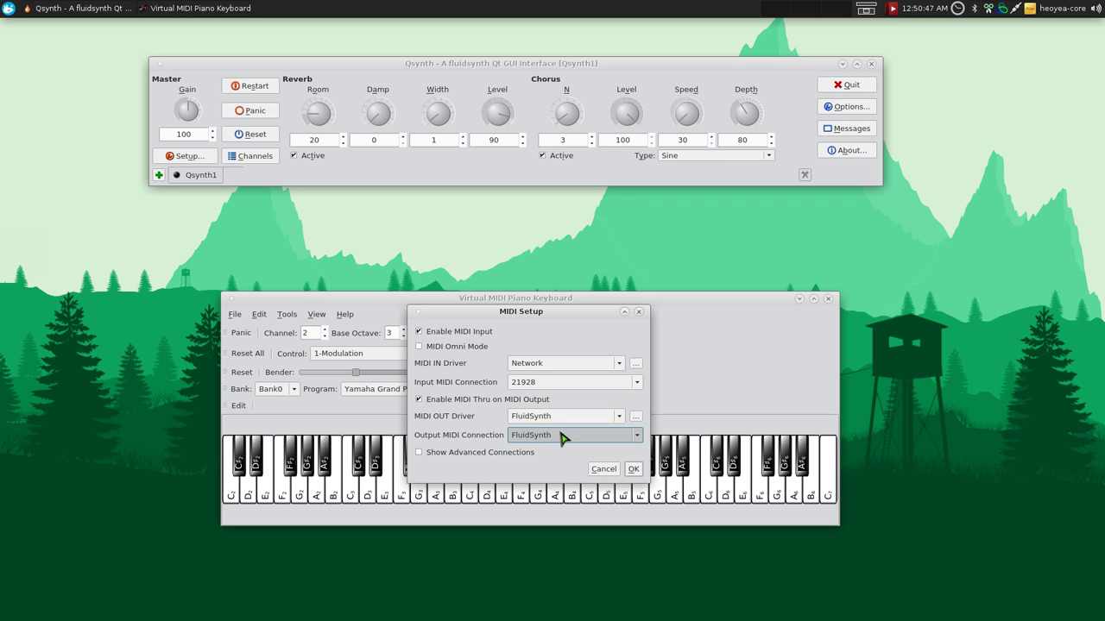
left_click(604, 469)
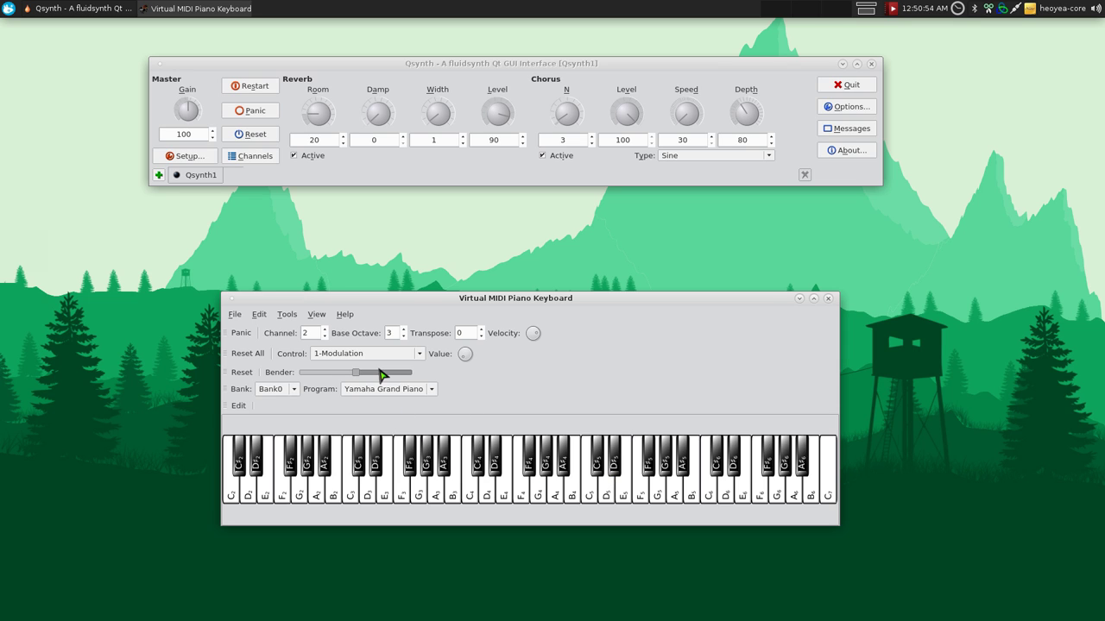
- Click the piano keys C4, D4, A4, B4 and G#4
left_click(470, 493)
left_click(484, 491)
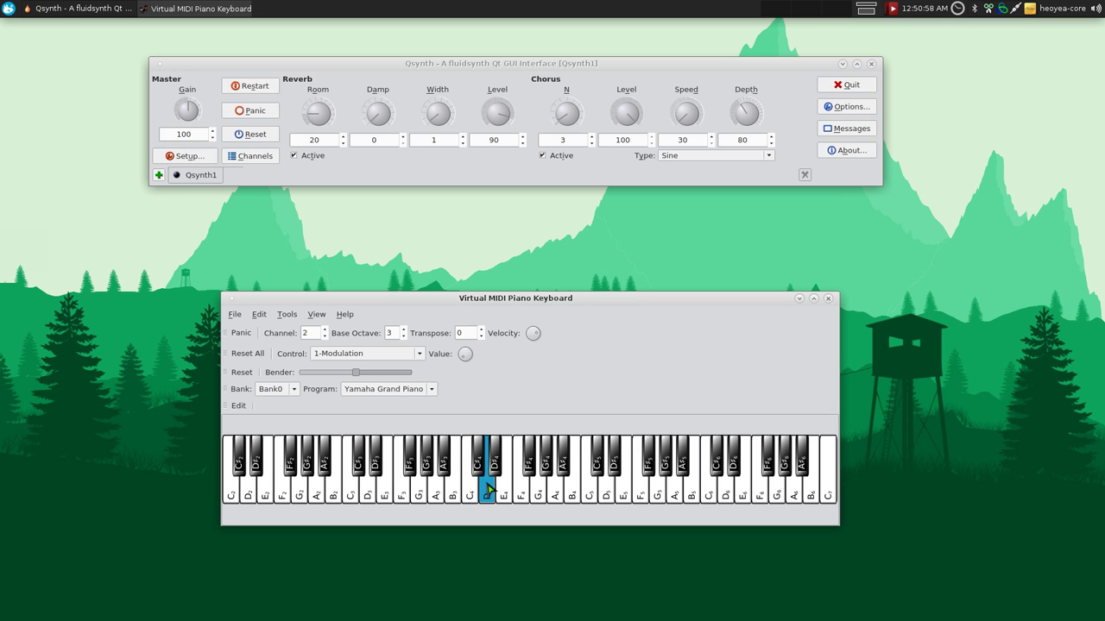
left_click(557, 492)
left_click(565, 493)
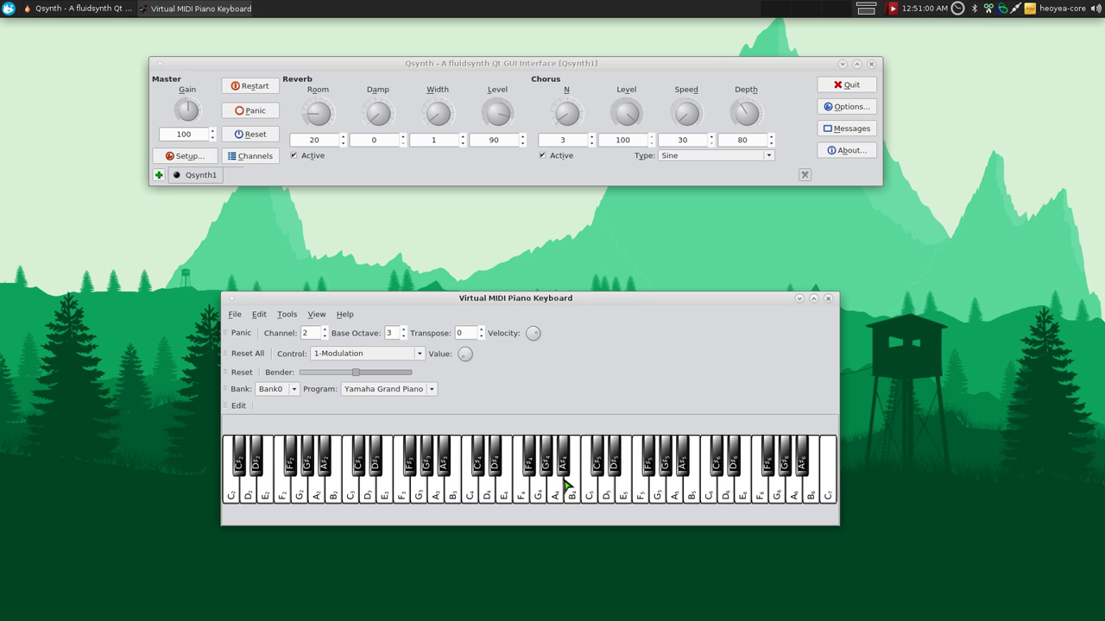
left_click(546, 464)
- Play C3, E3, F3 and a rising C4–B4 scale with the computer keyboard
key("z")
key("c")
key("v")
key("q")
key("w")
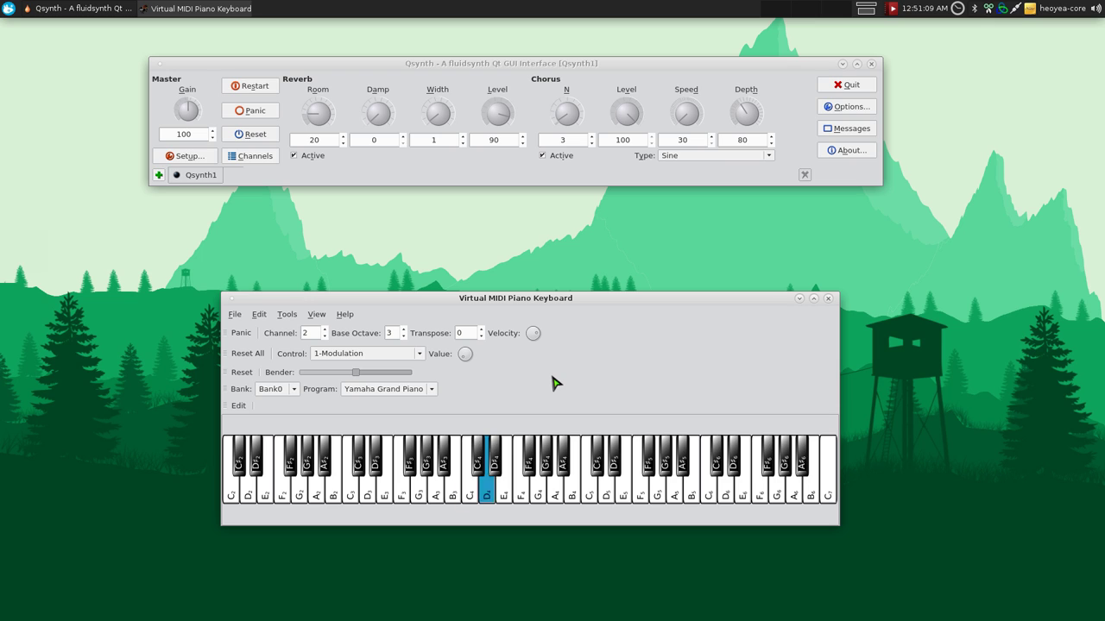
key("e")
key("r")
key("t")
key("y")
key("u")
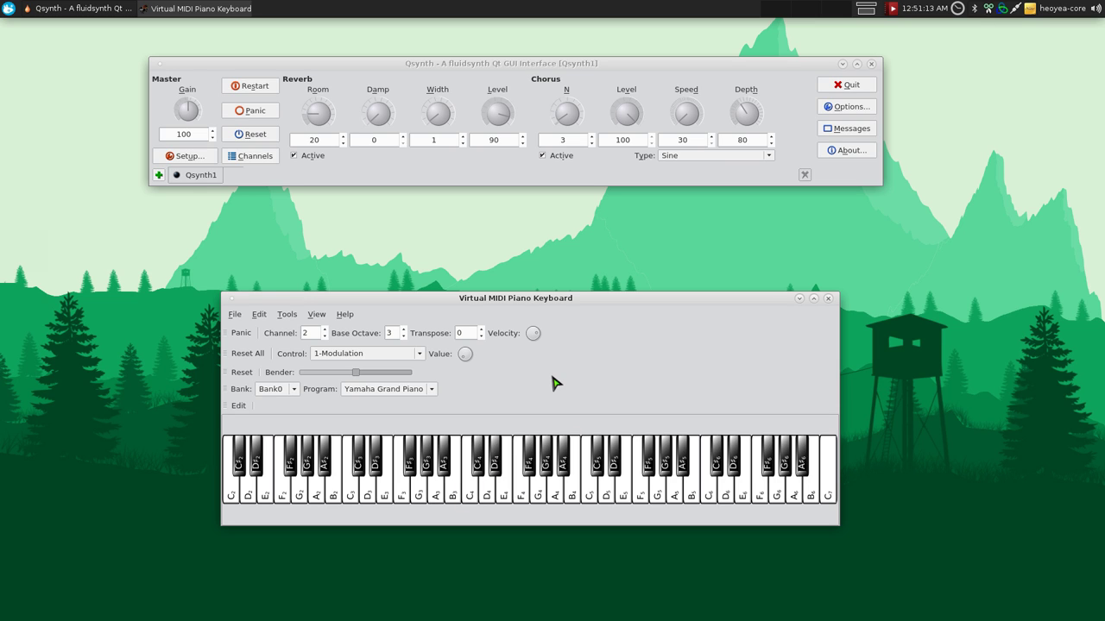
left_click(821, 109)
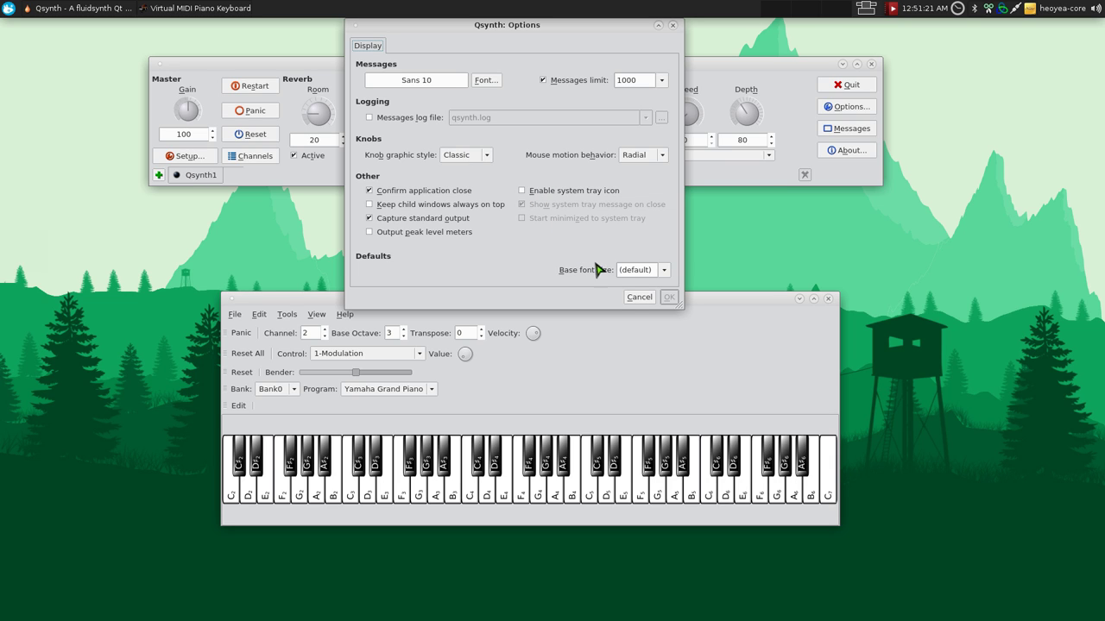
left_click(639, 297)
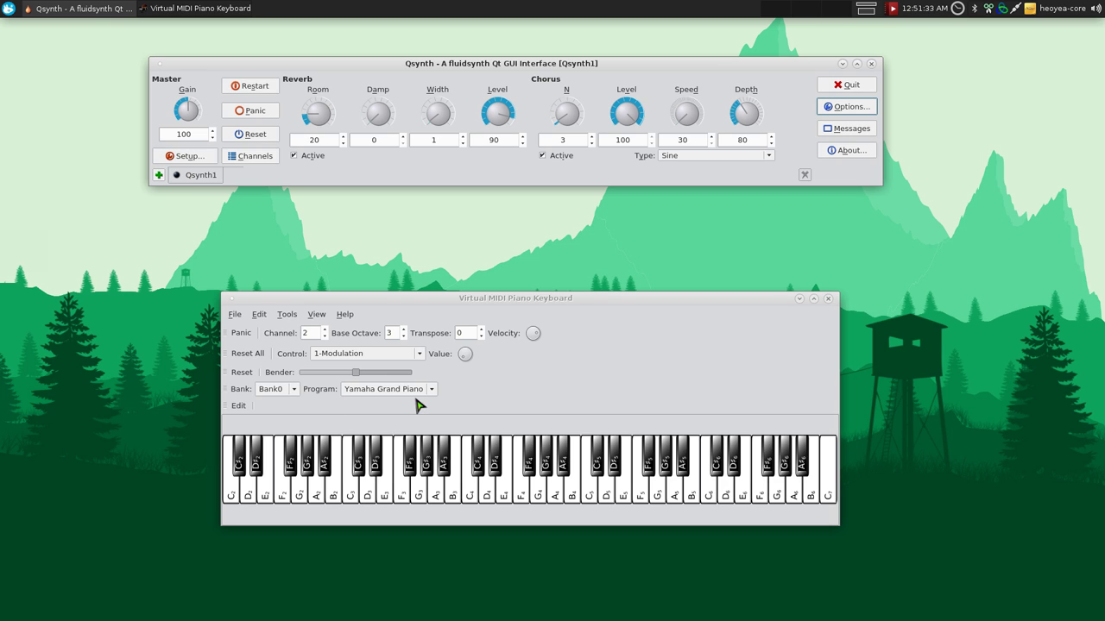
left_click(313, 316)
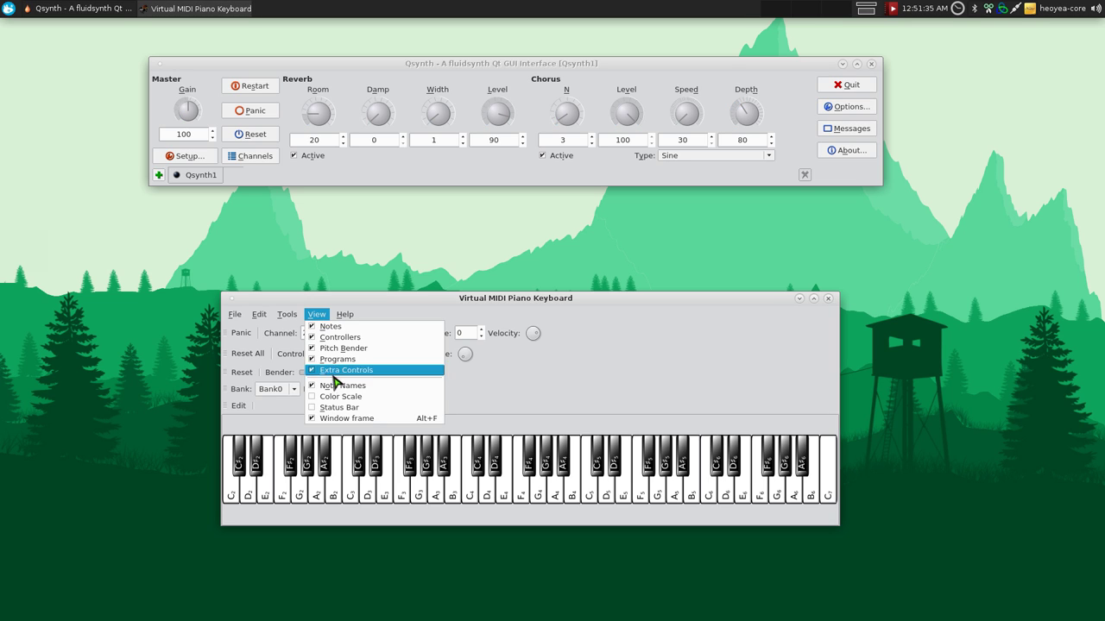
left_click(331, 388)
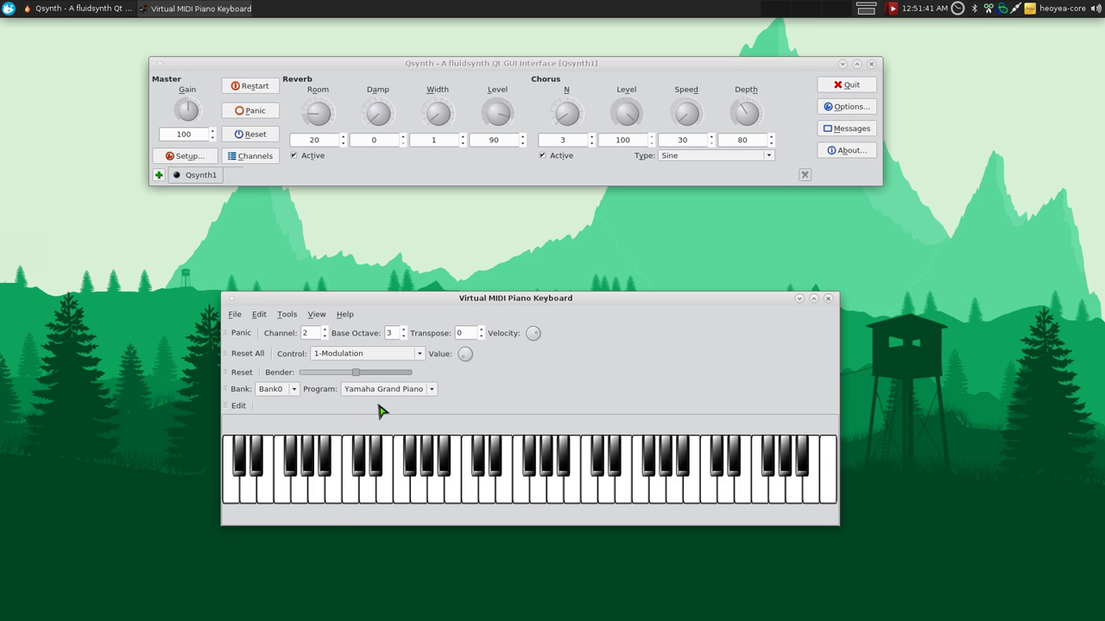
left_click(317, 314)
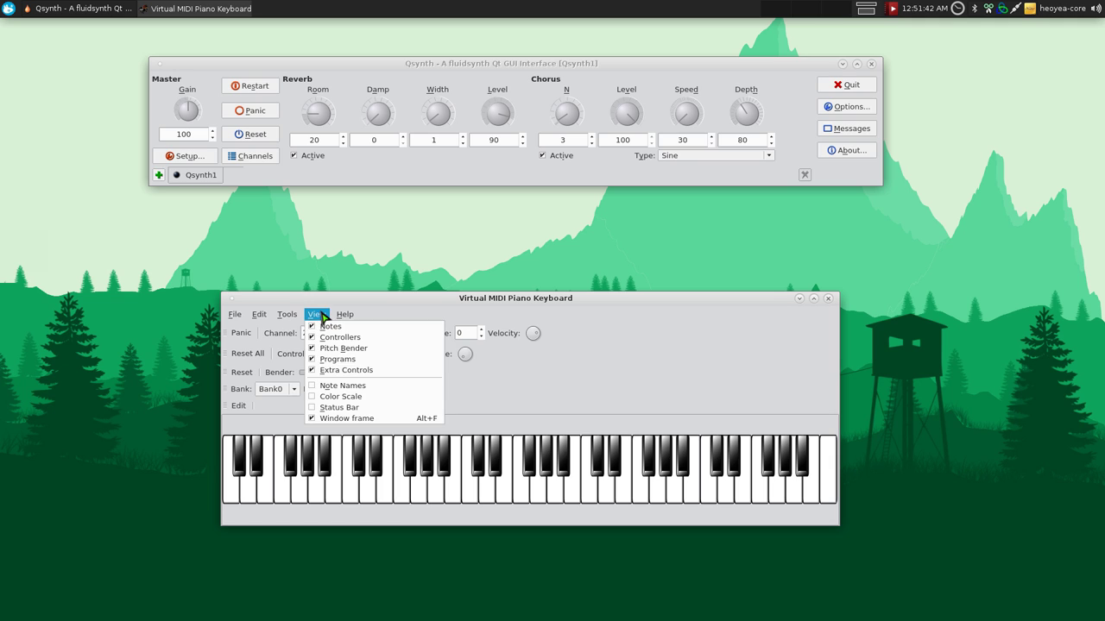
left_click(337, 388)
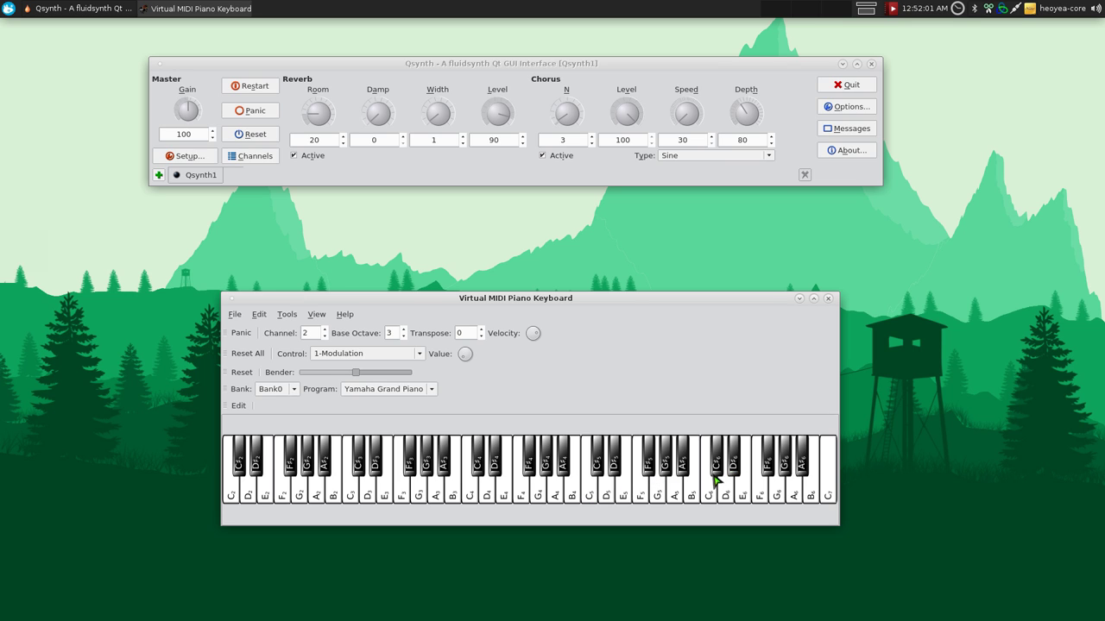
- Play C4, a descending run from B3 to D2, D4, and a high run up to A6
left_click(473, 499)
left_click_drag(455, 498, 249, 496)
left_click(494, 497)
left_click_drag(760, 496, 794, 493)
- Play C3, D3, E3, A3, then C4, D4, E4, G4 and C#3 with the computer keyboard
key("z")
key("x")
key("c")
key("n")
key("q")
key("w")
key("e")
key("t")
key("s")
- Switch the program to Nylon String Guitar and play C3, D3, E3, A3, B3
left_click(433, 391)
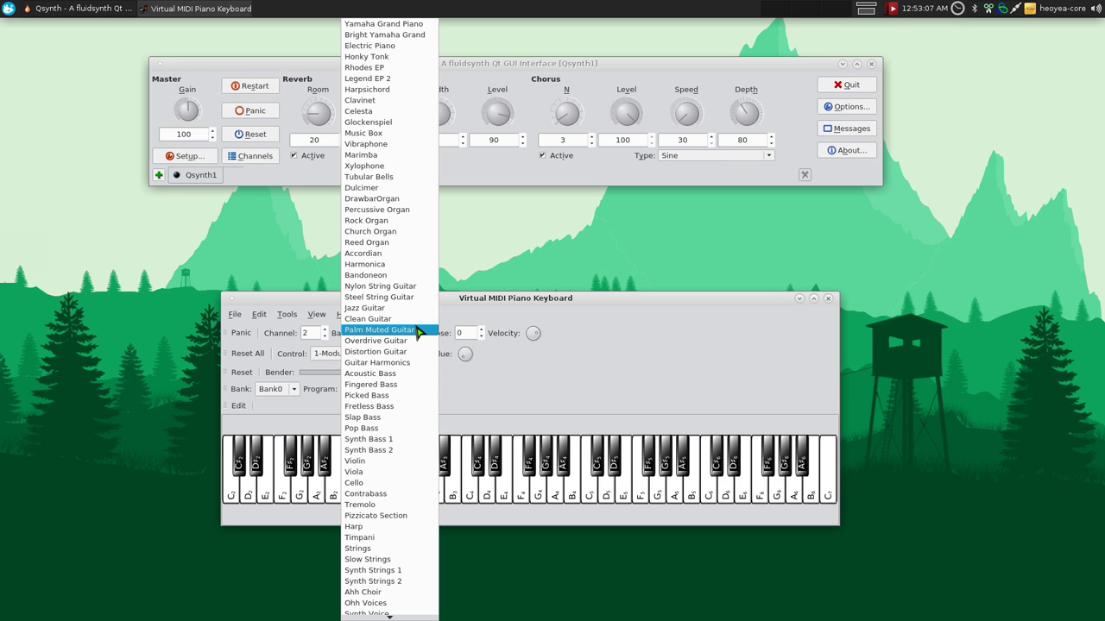
left_click(398, 288)
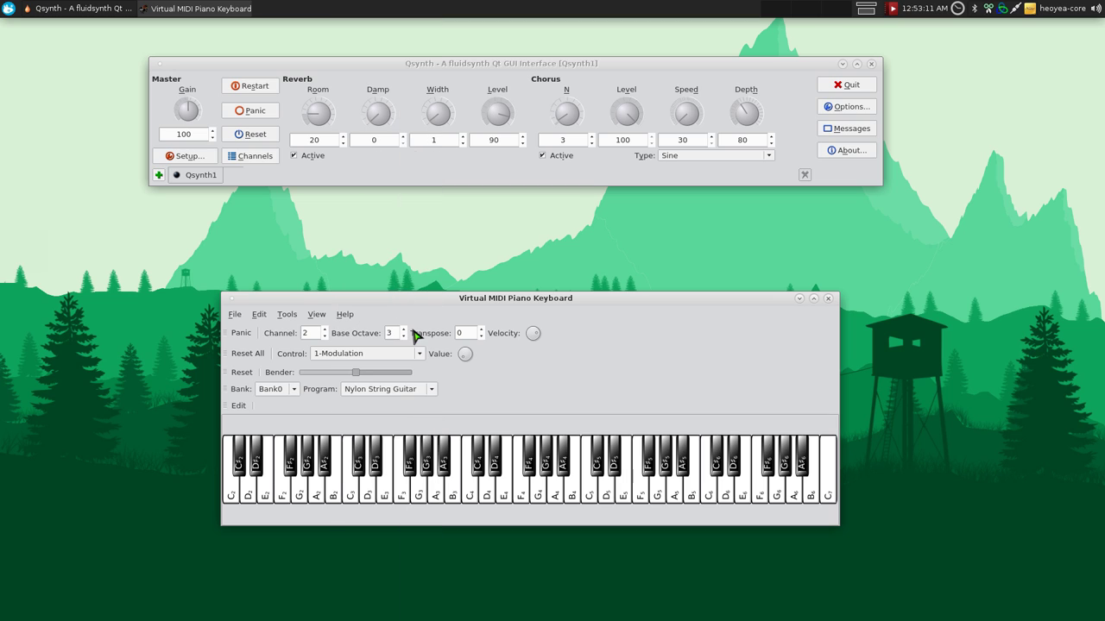
key("z")
key("x")
key("c")
key("n")
key("m")
- Switch the program to Harmonica and play C3
left_click(431, 389)
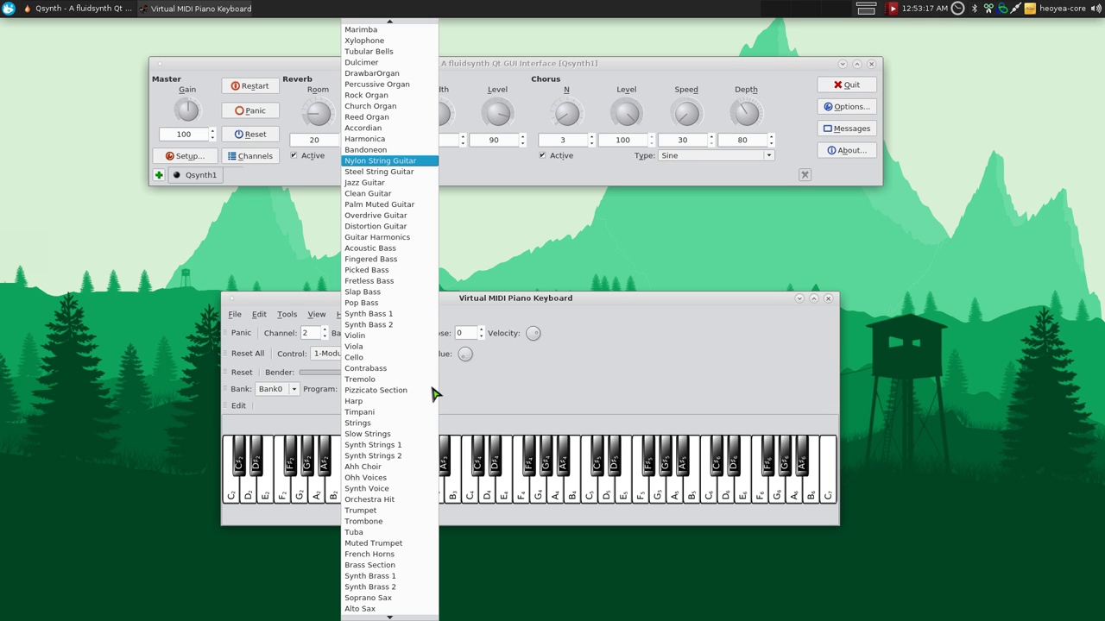
left_click(386, 138)
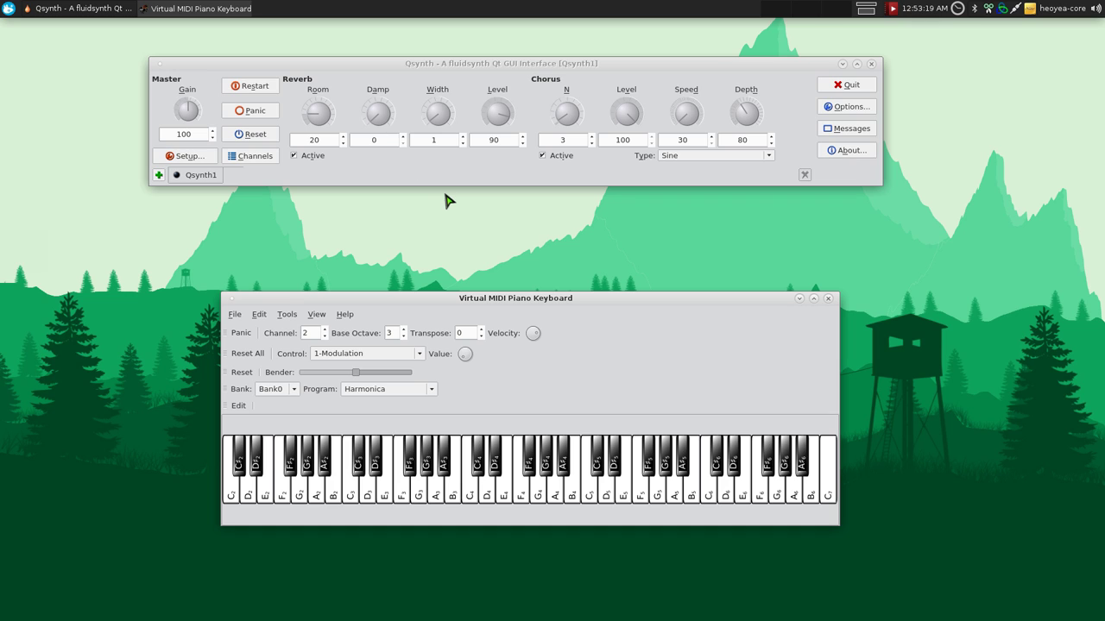
key("z")
- Switch the program to Harp, play C4 and F4, and keep Harp selected
left_click(427, 390)
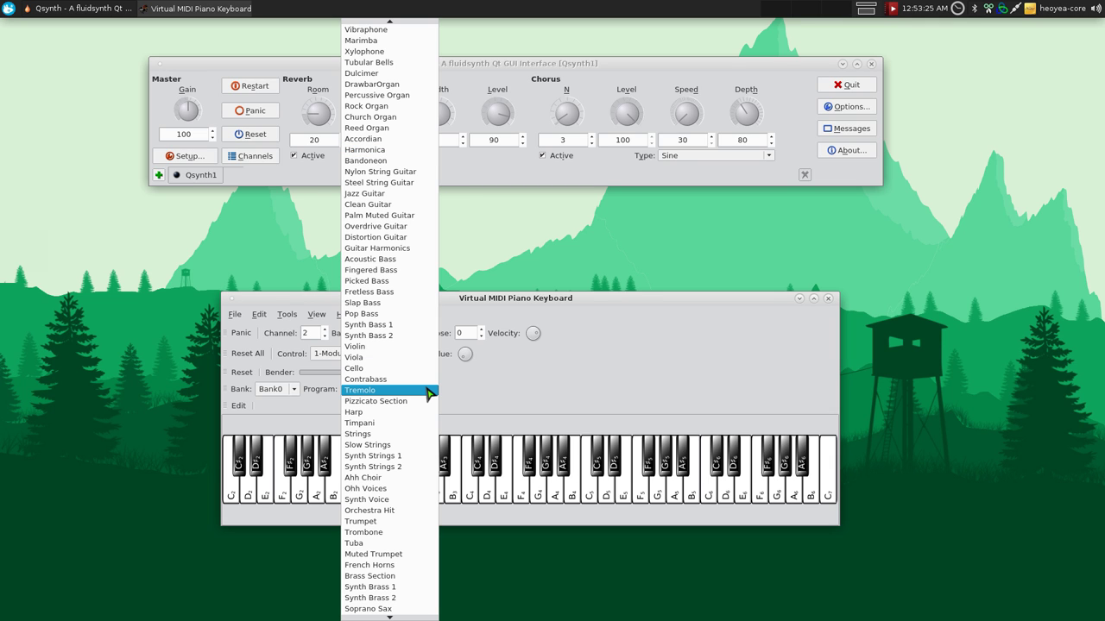
left_click(429, 412)
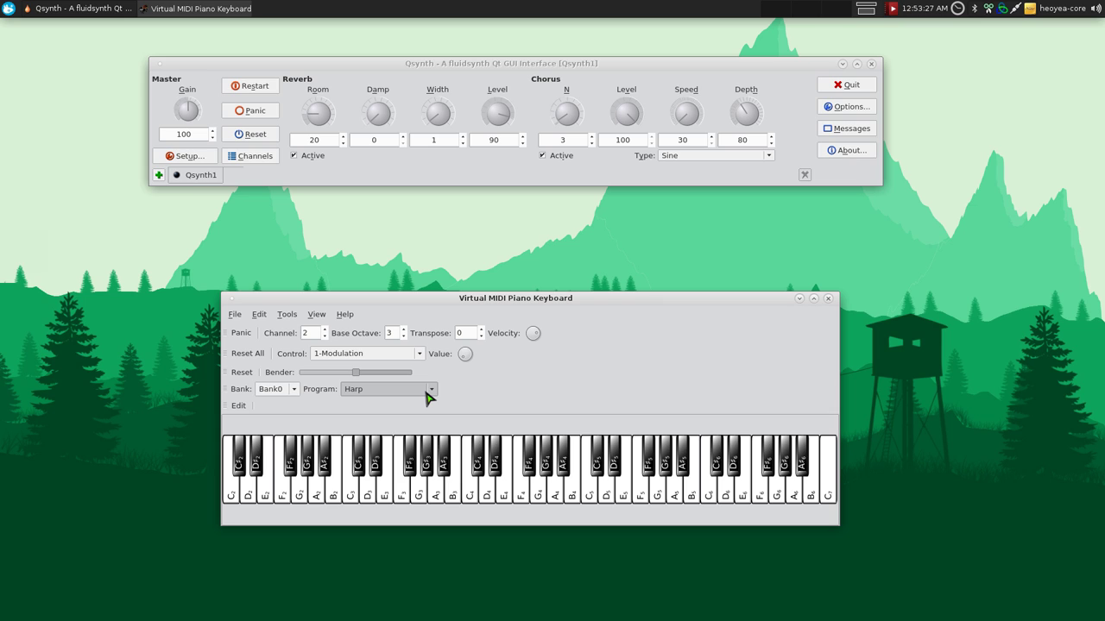
key("q")
key("r")
left_click(429, 390)
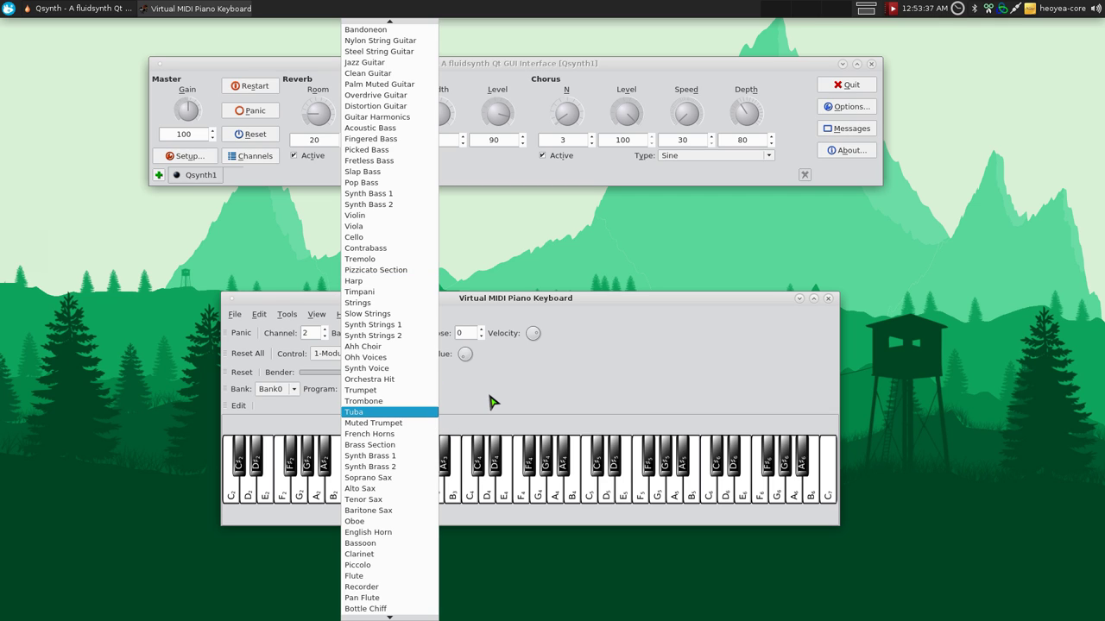
key("Escape")
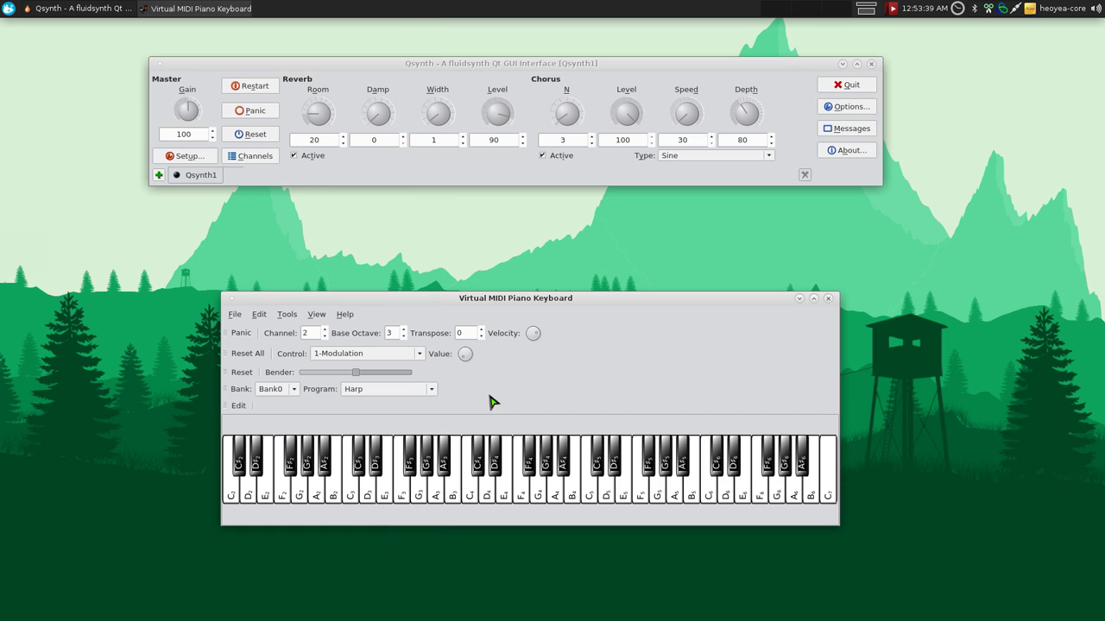